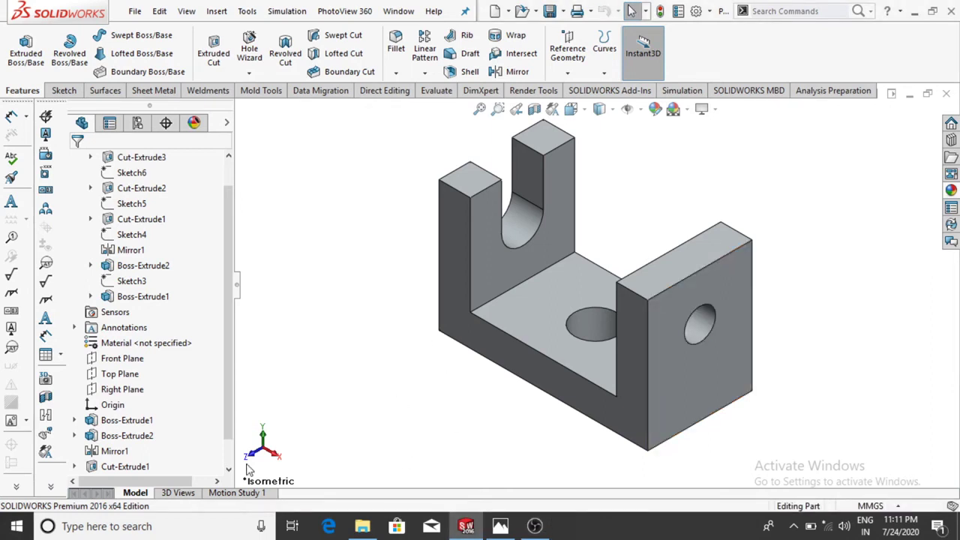
Play the finished bracket's Motion Study 1 animation, then view the reference drawing index.jpg in Photos
double_click(234, 493)
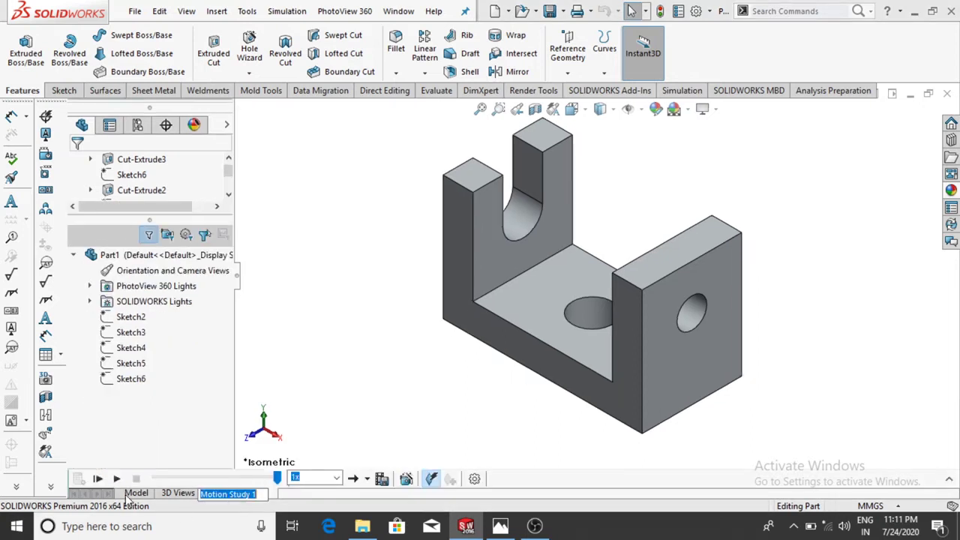
key(Return)
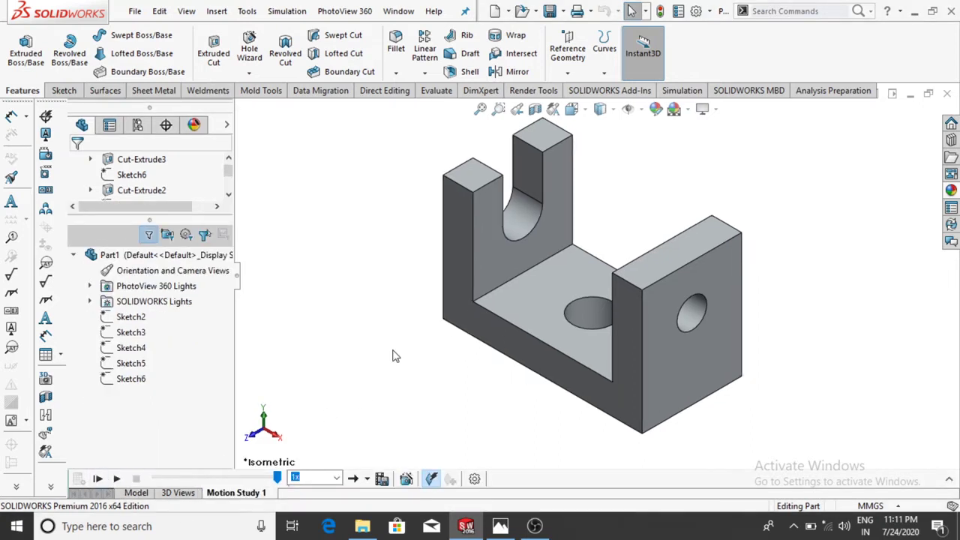
click(98, 479)
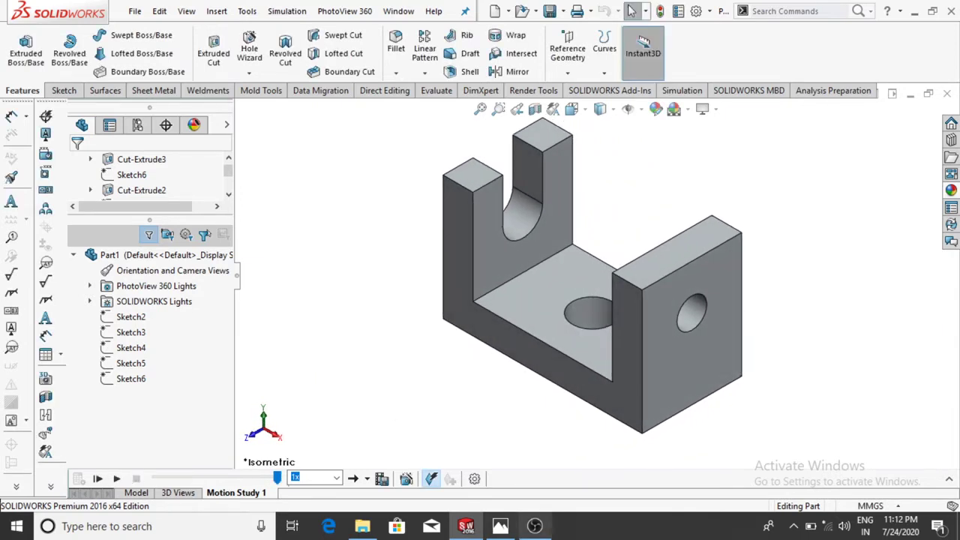
click(500, 526)
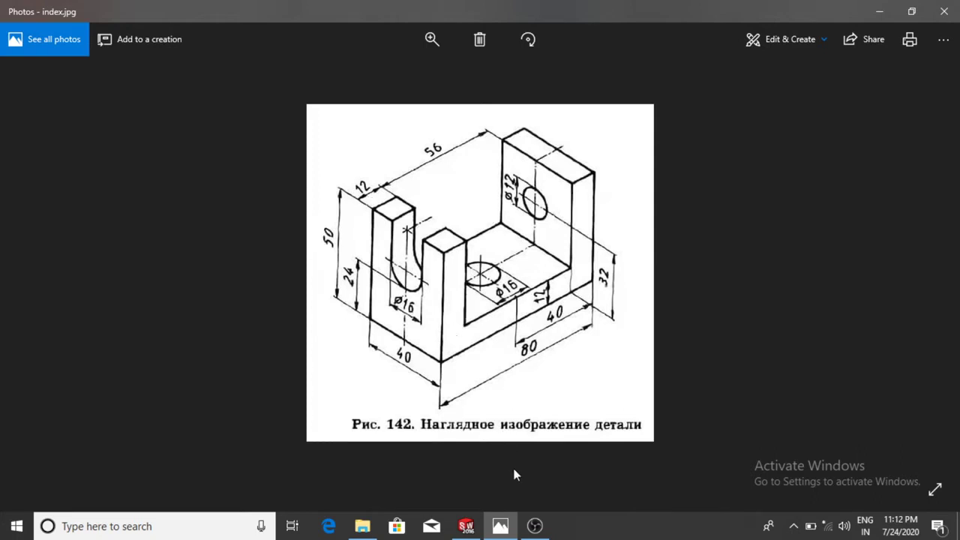
Back in SOLIDWORKS, create new part Part3 and apply the Plain White scene
click(494, 526)
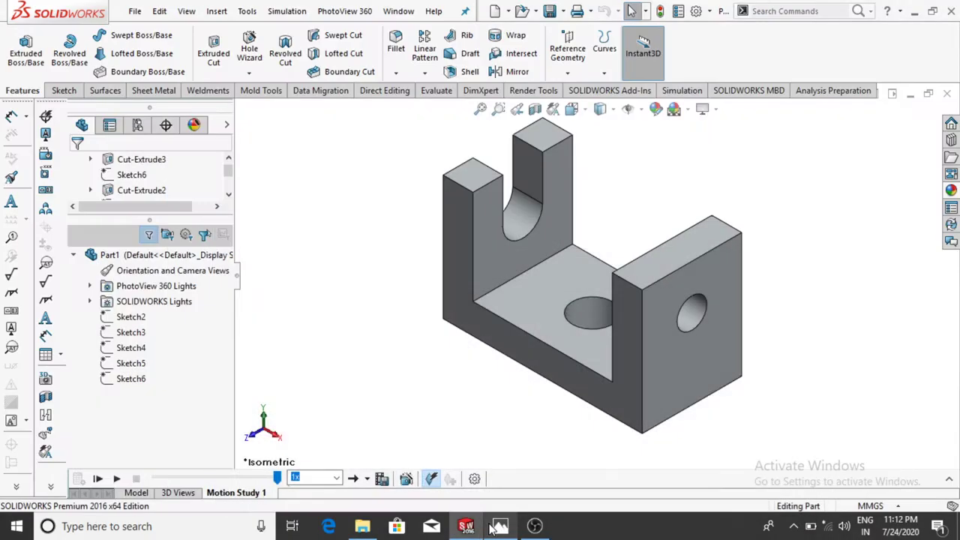
click(135, 10)
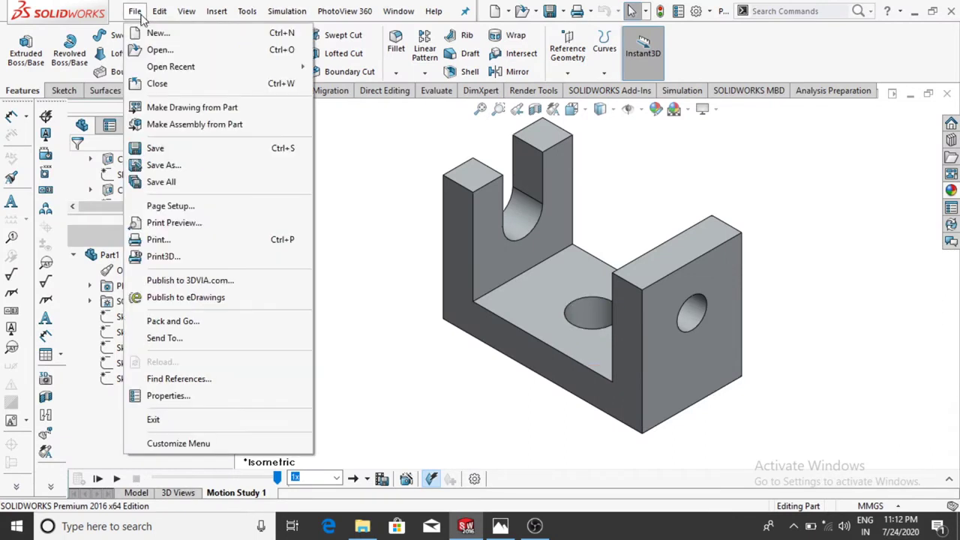
click(157, 33)
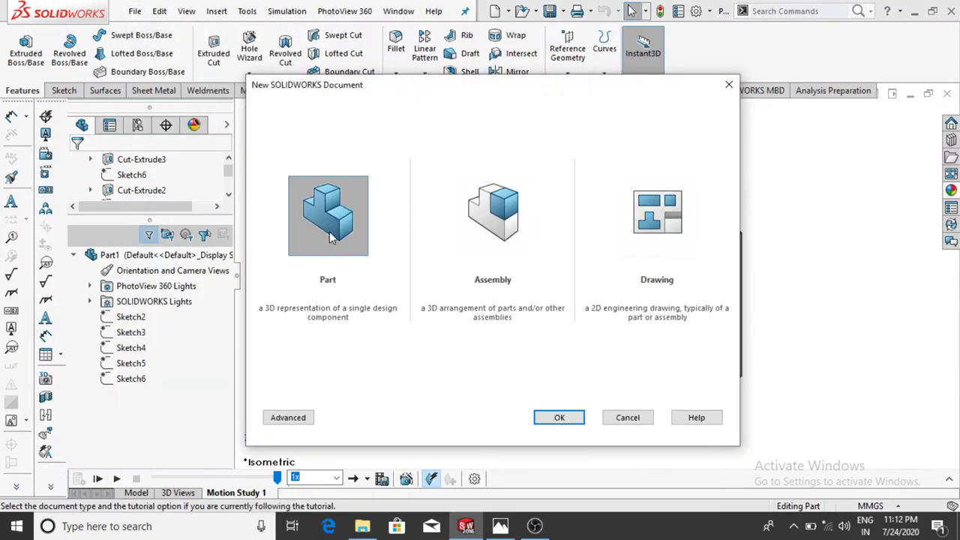
click(554, 423)
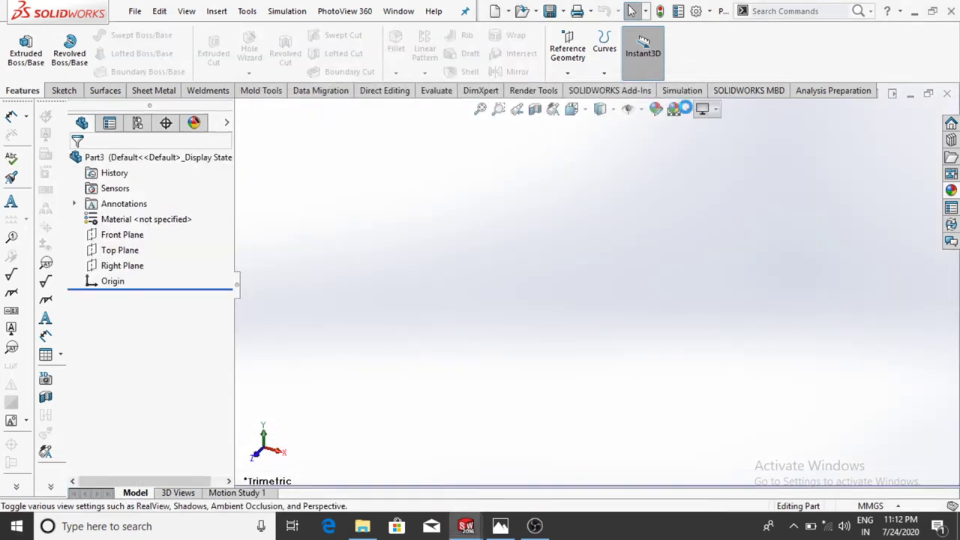
click(686, 111)
mouse_move(710, 145)
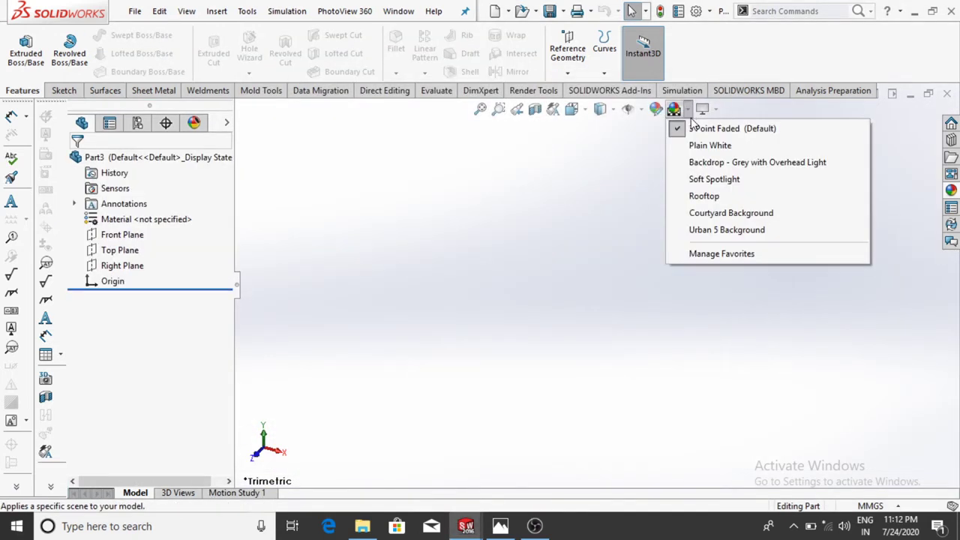
click(697, 146)
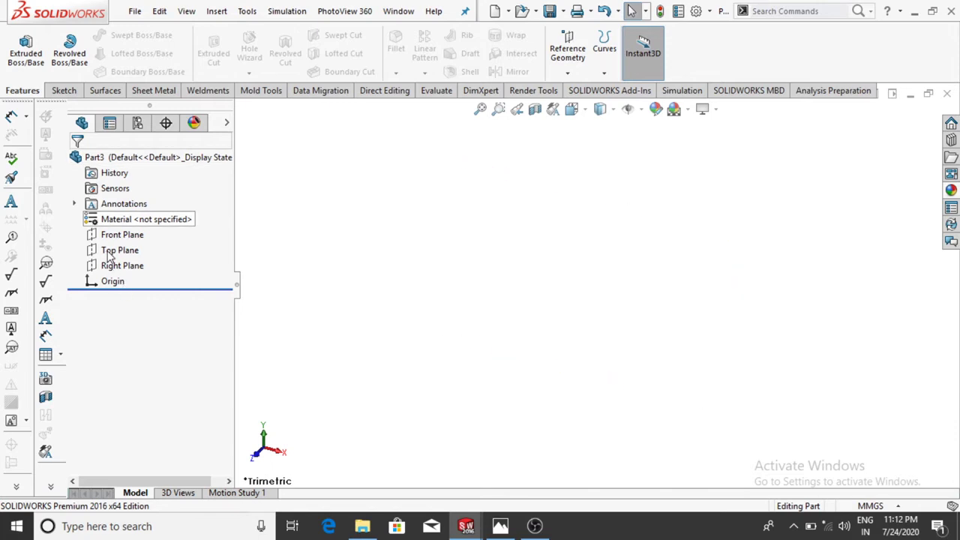
On the Top Plane, sketch a center rectangle centred at the origin
right_click(110, 255)
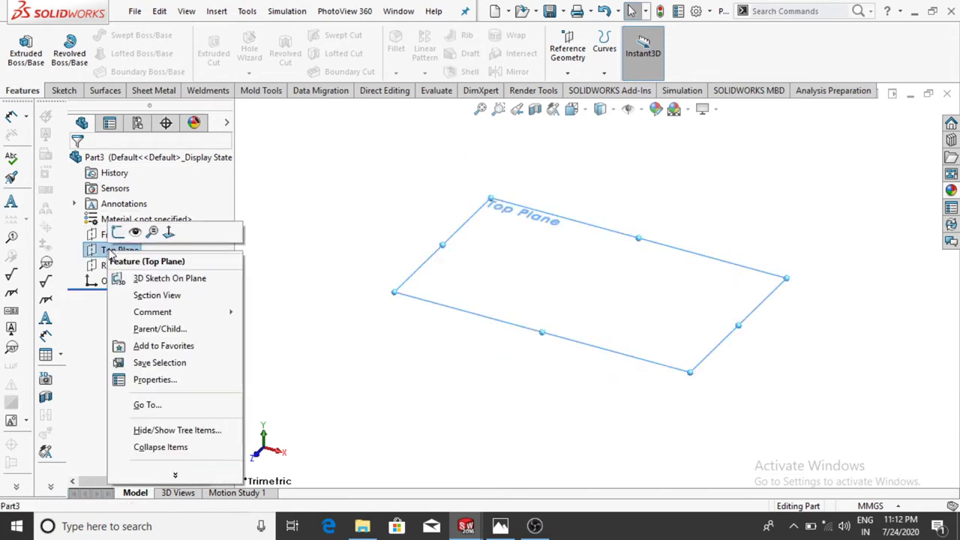
click(117, 233)
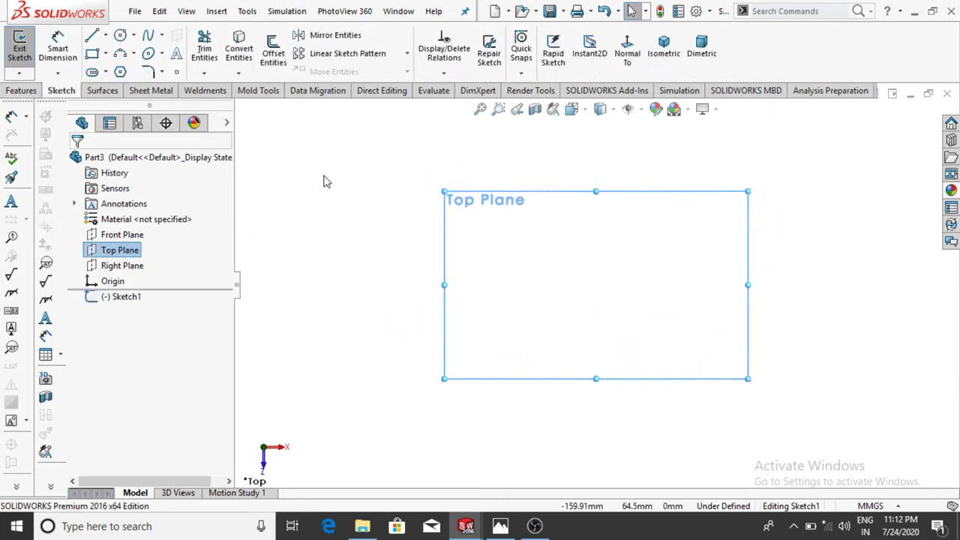
click(108, 56)
click(111, 88)
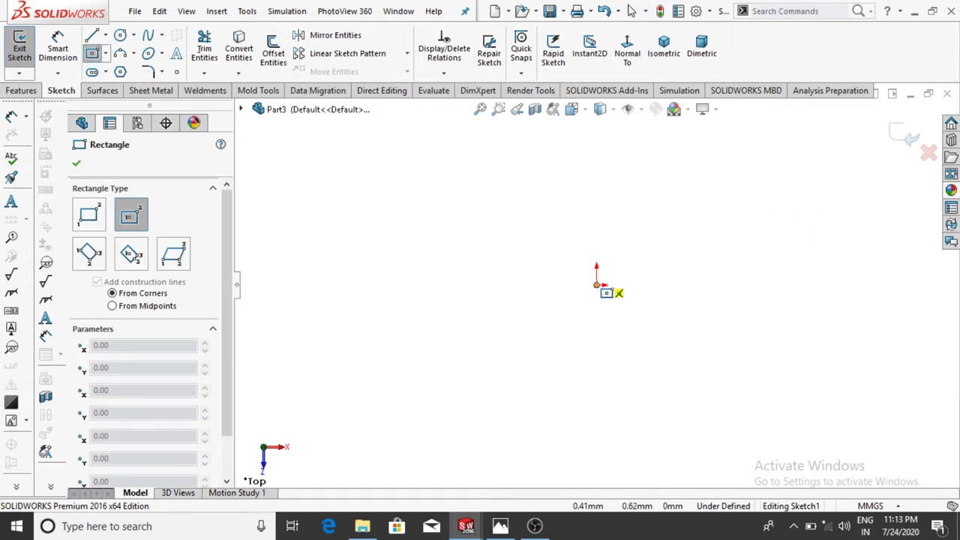
click(597, 285)
click(782, 184)
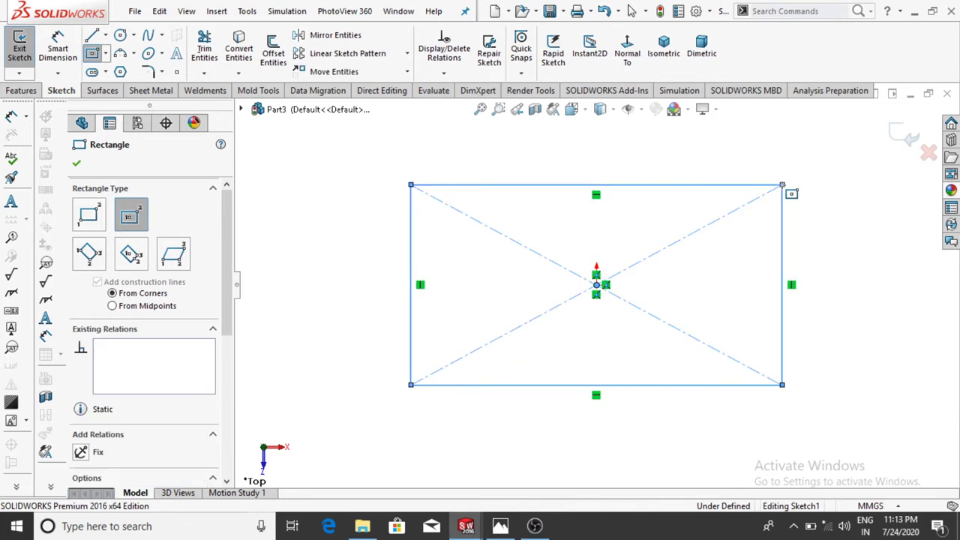
key(Escape)
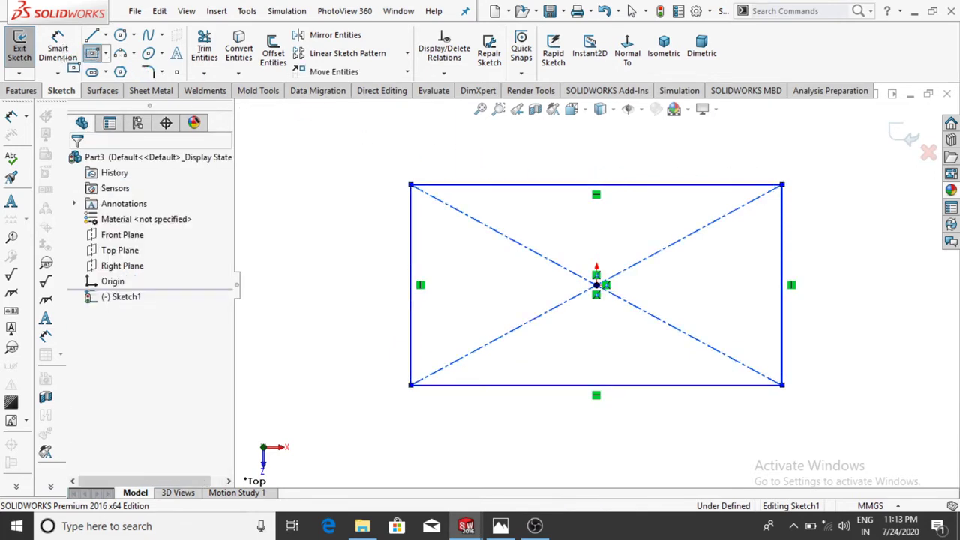
Dimension the rectangle's width to 80 mm and height to 40 mm
click(65, 60)
click(65, 60)
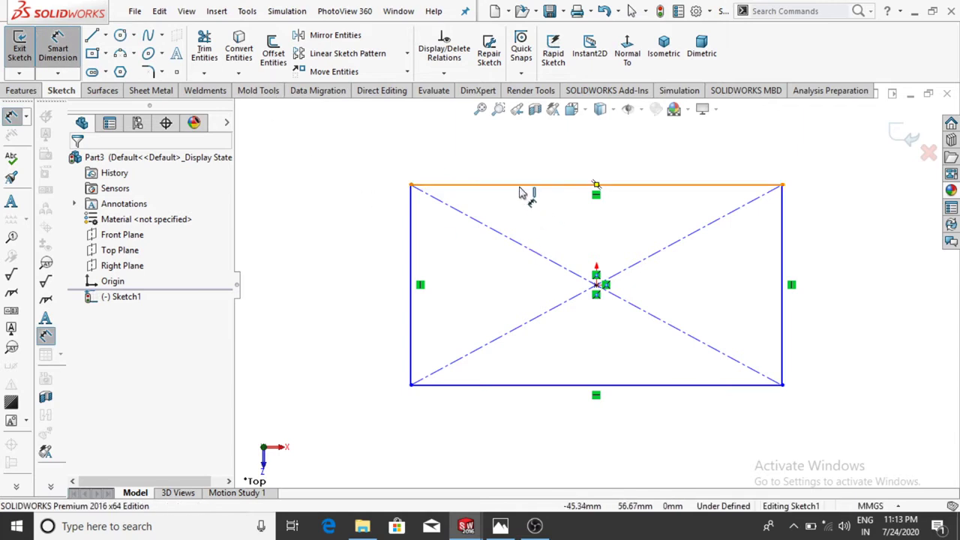
click(582, 150)
click(600, 141)
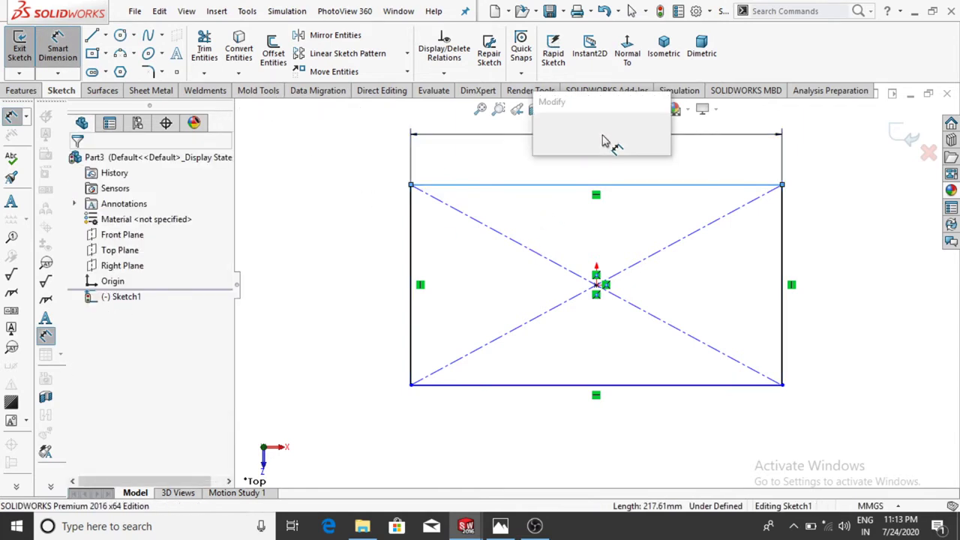
text(80)
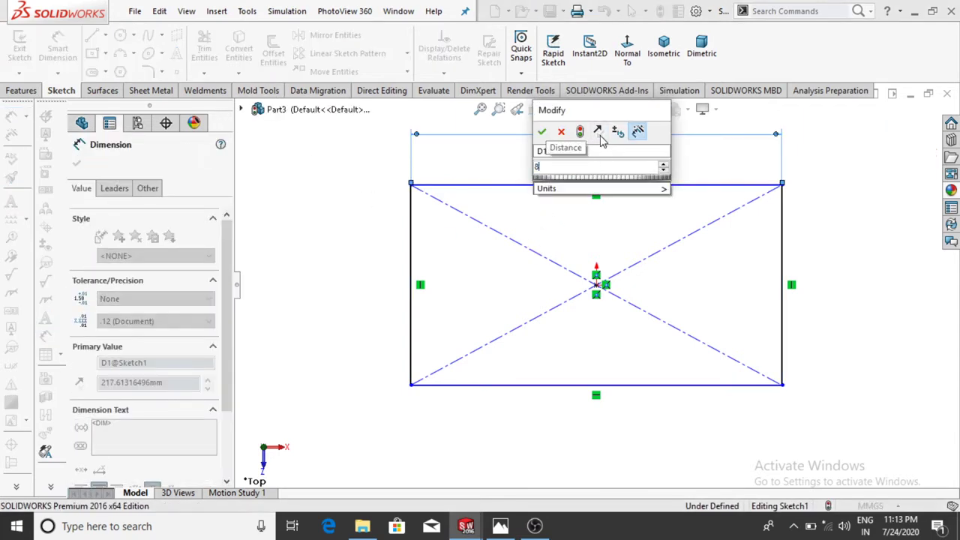
key(Return)
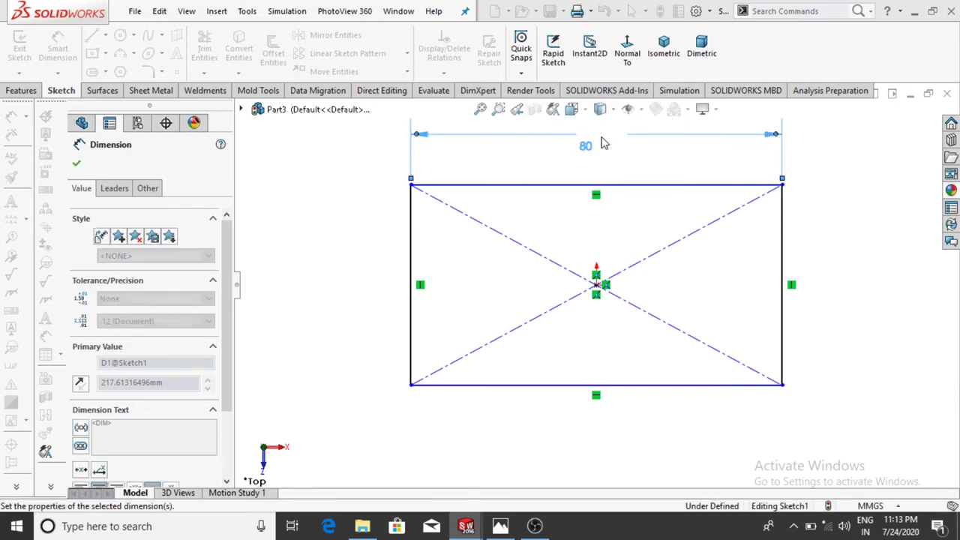
click(411, 210)
click(327, 242)
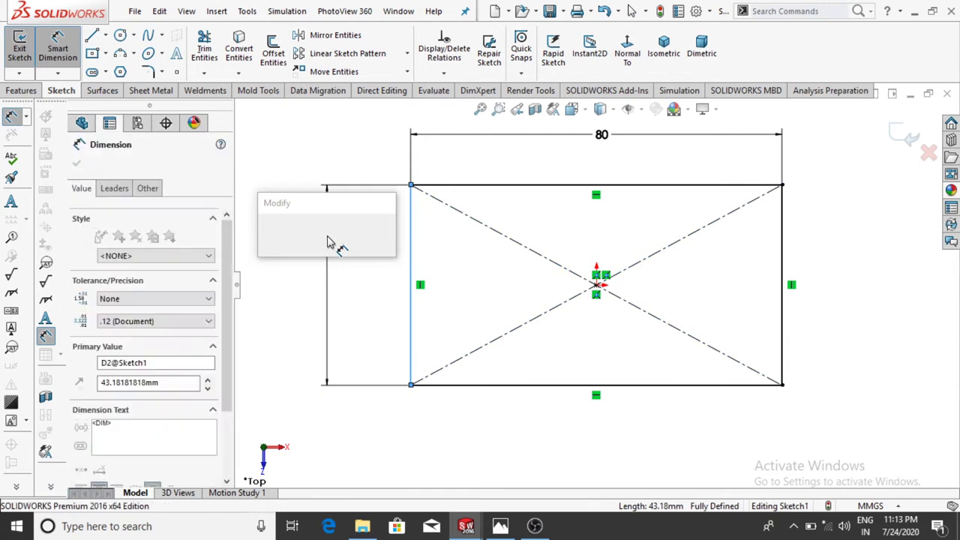
text(40)
key(Return)
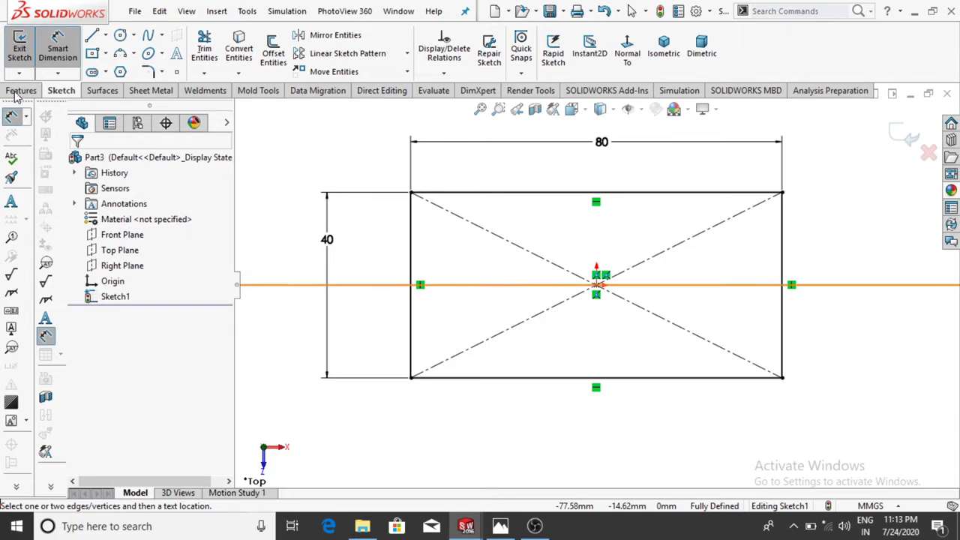
click(21, 91)
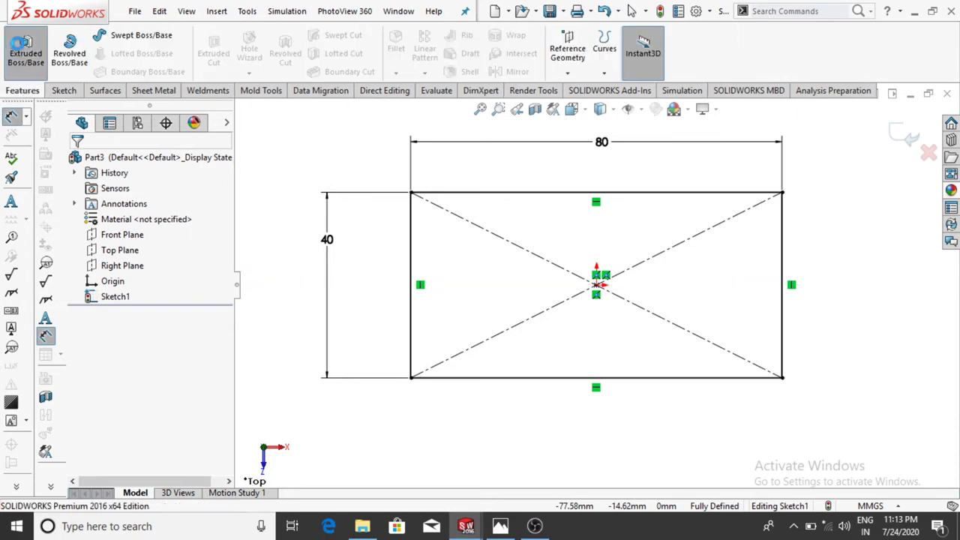
Extrude the rectangle 12 mm as Boss-Extrude1, making an 80 × 40 × 12 block
click(21, 45)
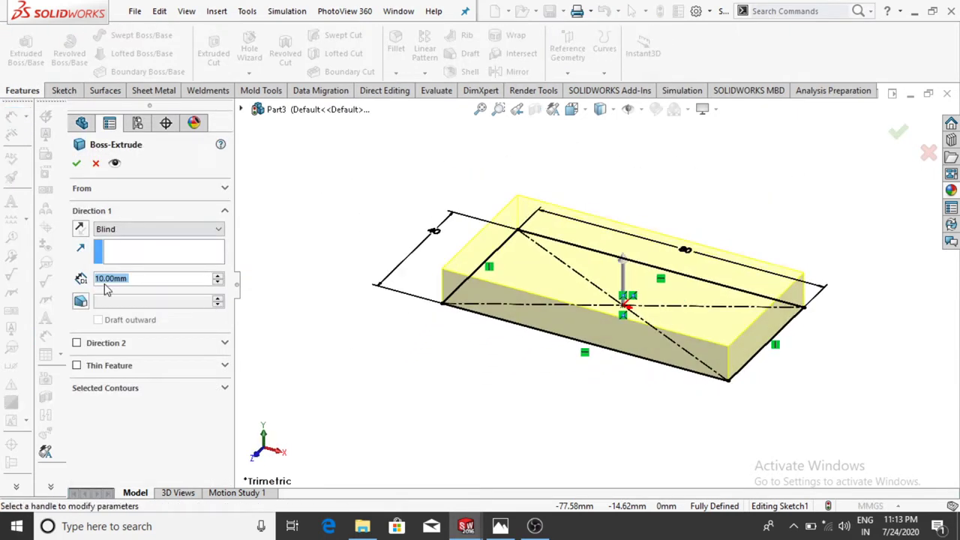
text(12)
key(Return)
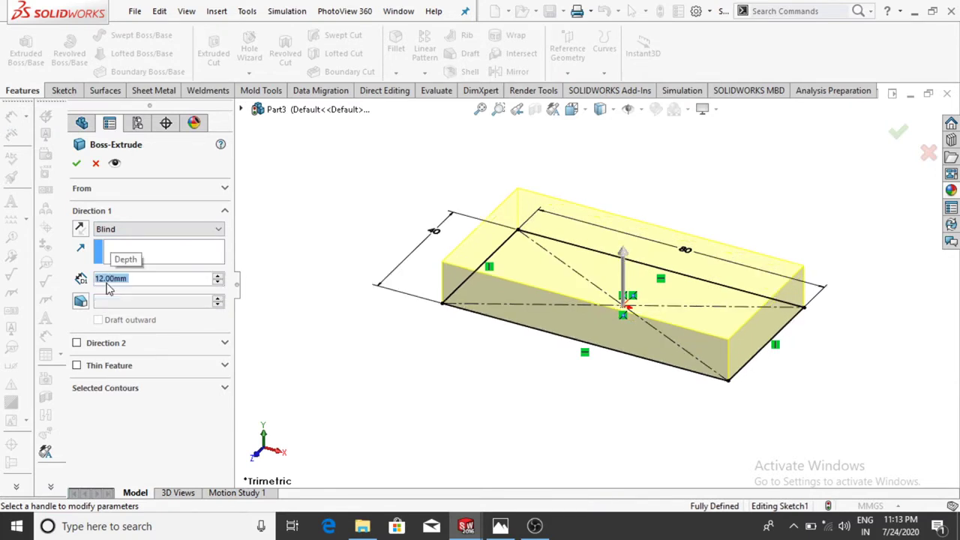
click(77, 162)
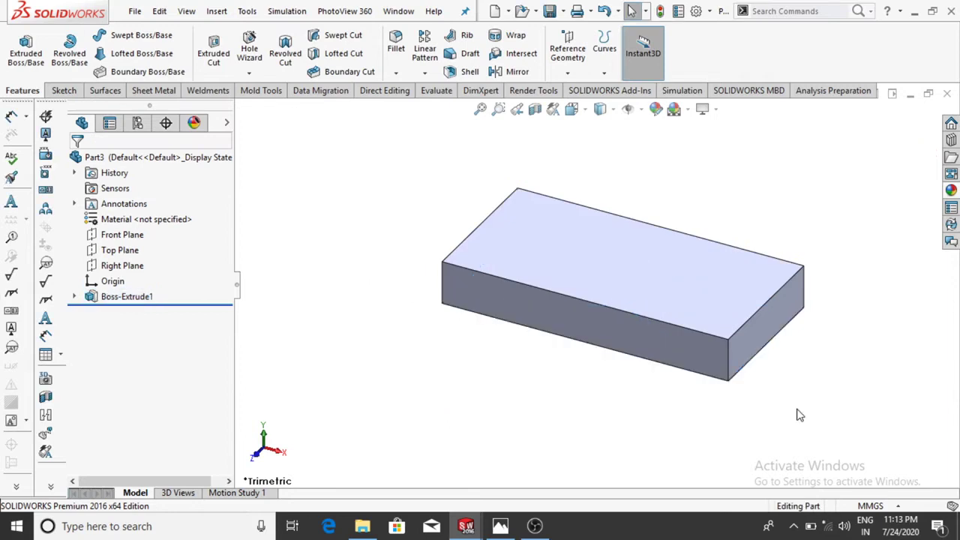
right_click(773, 315)
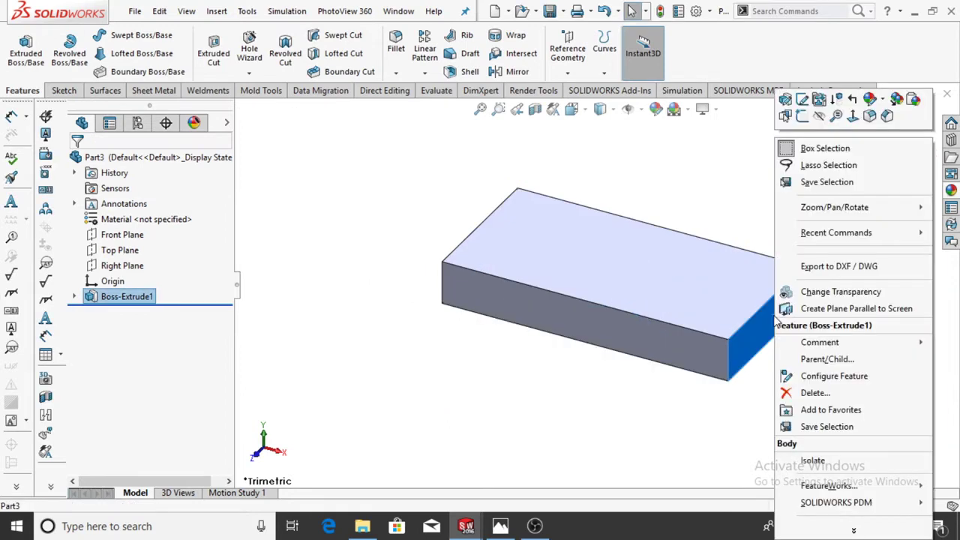
On the base's end face, viewed normal, draw a corner rectangle rising from the base's bottom-left corner
click(802, 118)
click(630, 54)
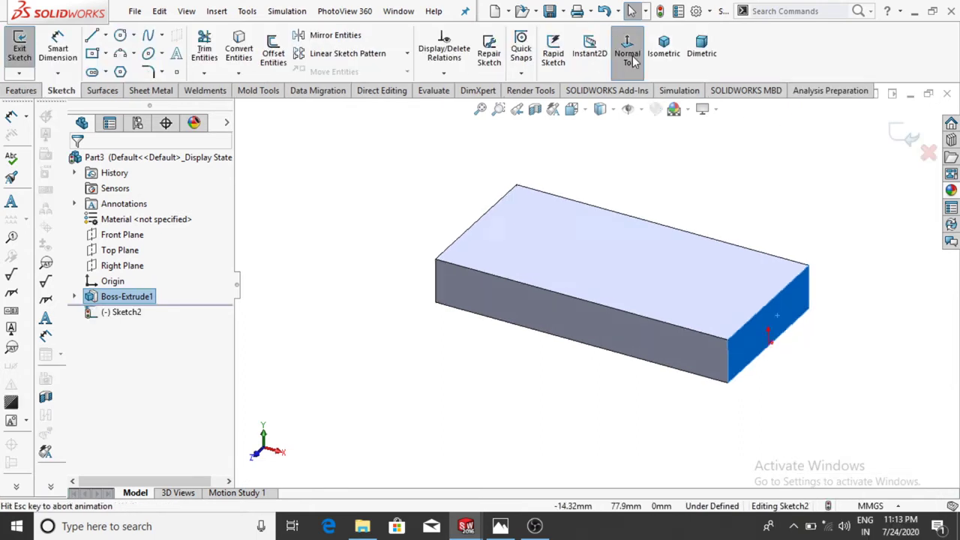
click(817, 291)
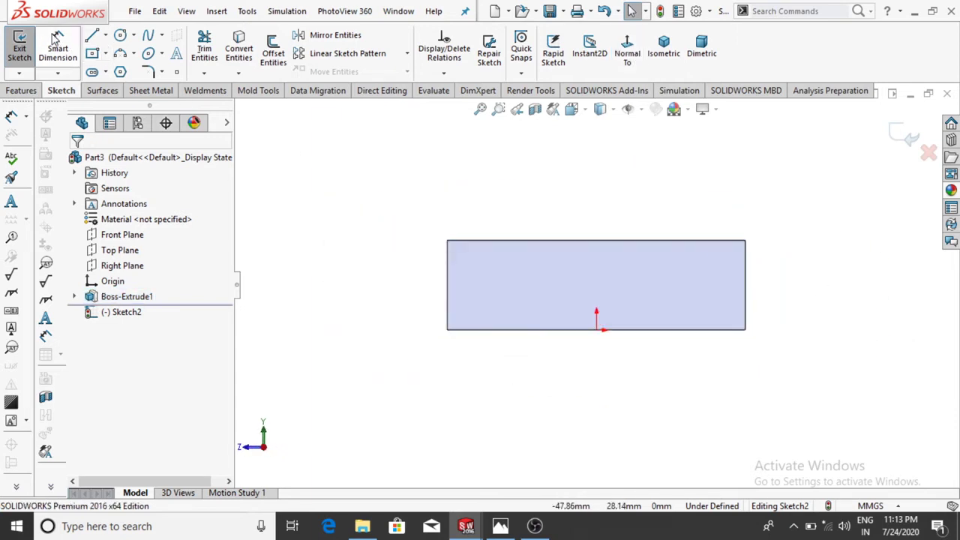
click(108, 58)
click(113, 69)
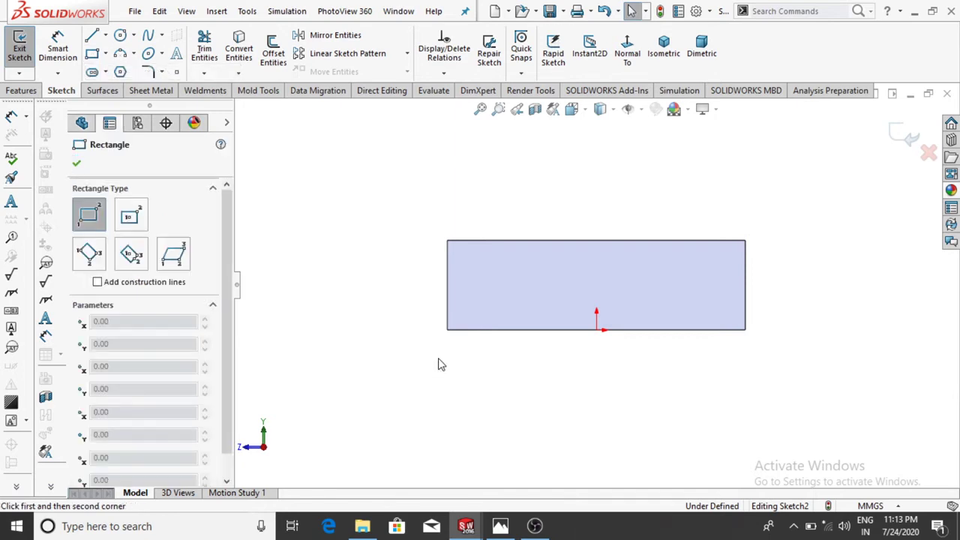
click(447, 330)
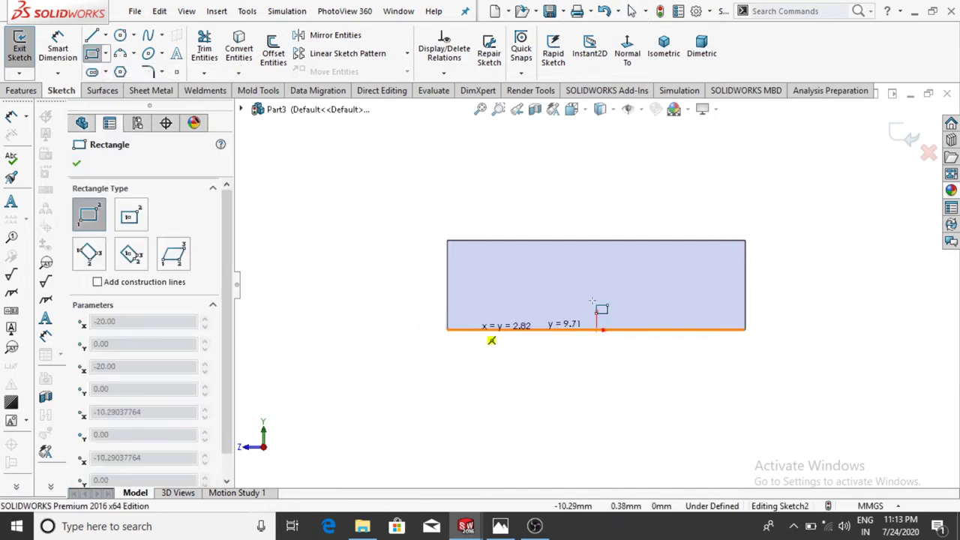
click(745, 134)
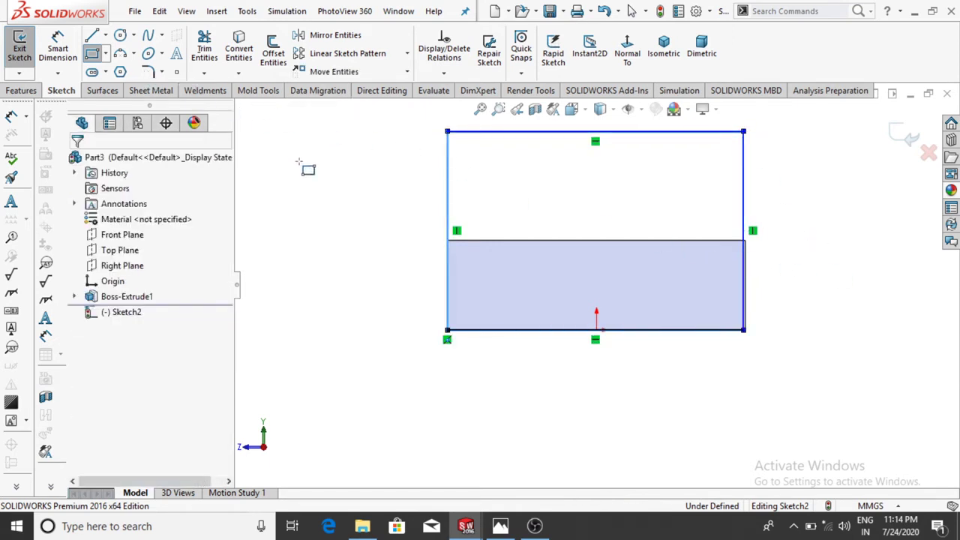
key(Escape)
Add a vertical centerline joining the rectangle's bottom and top edge midpoints
click(106, 35)
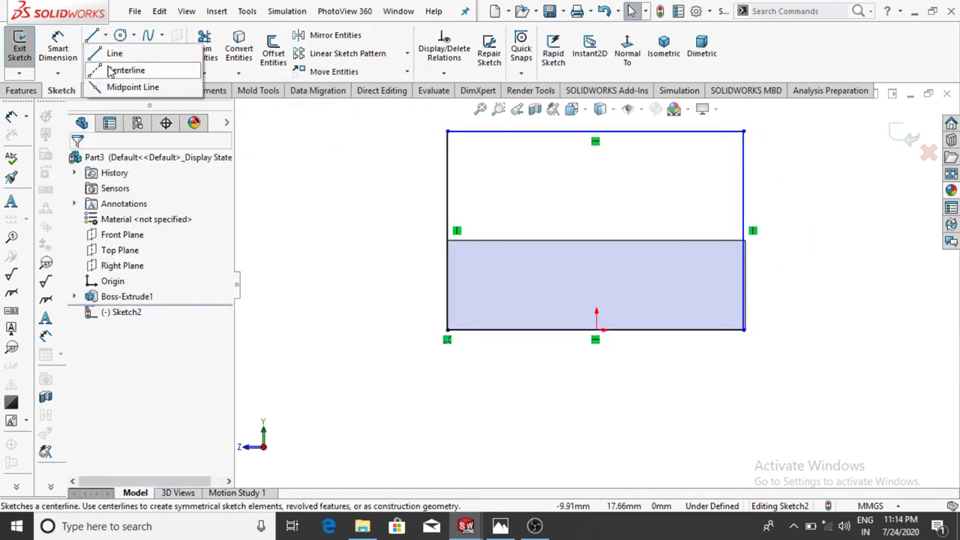
click(120, 69)
click(595, 328)
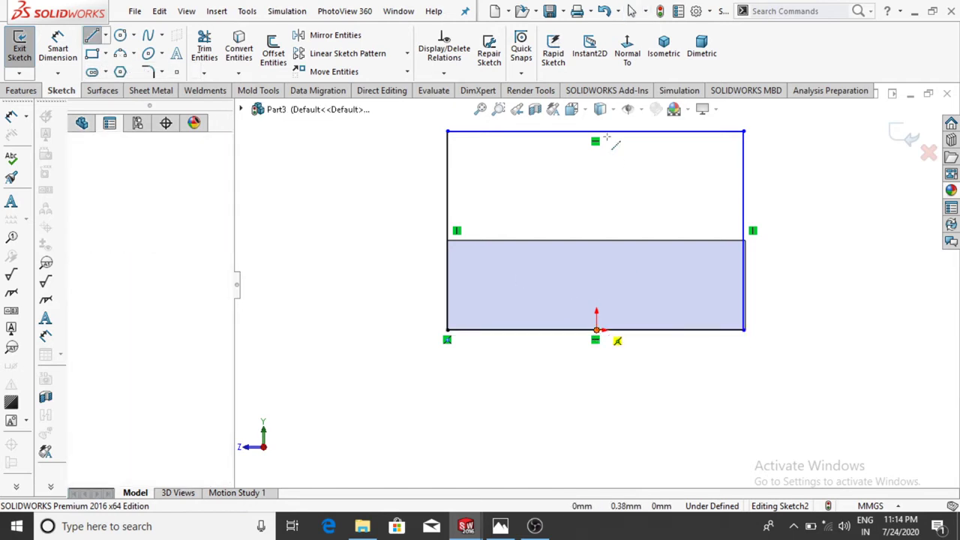
click(594, 132)
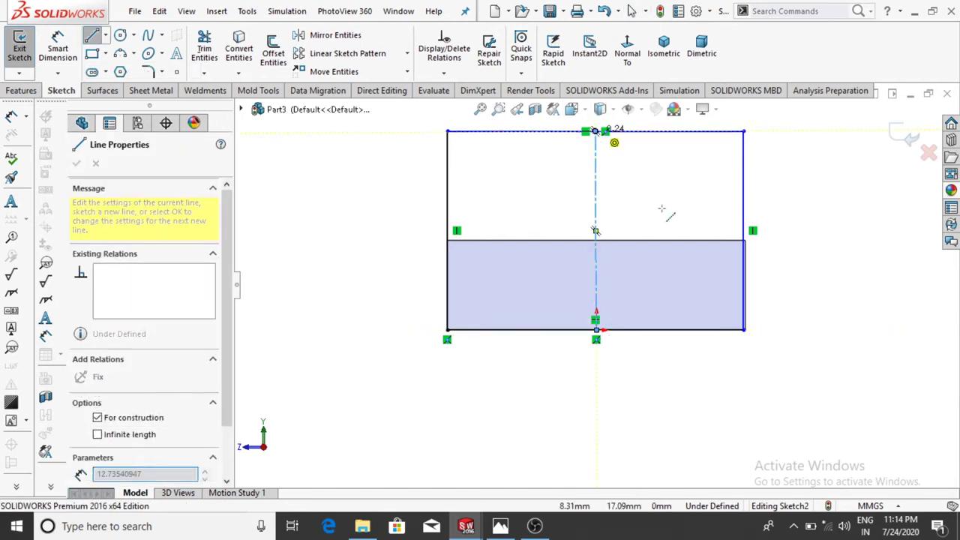
key(Escape)
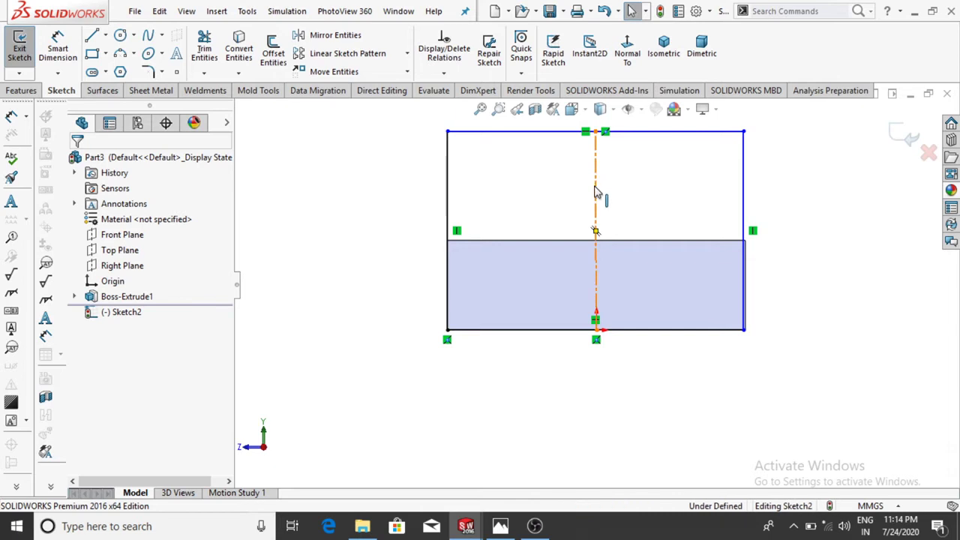
click(596, 192)
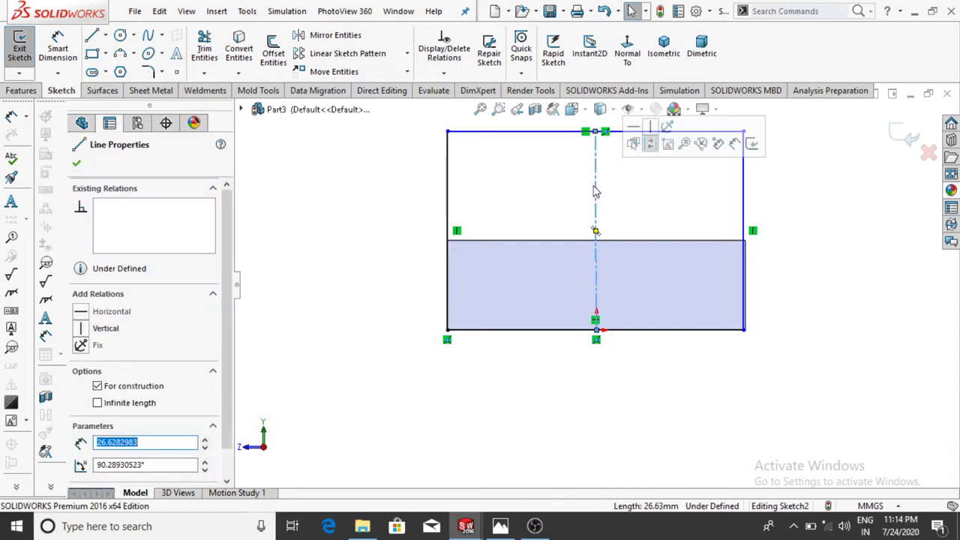
click(650, 128)
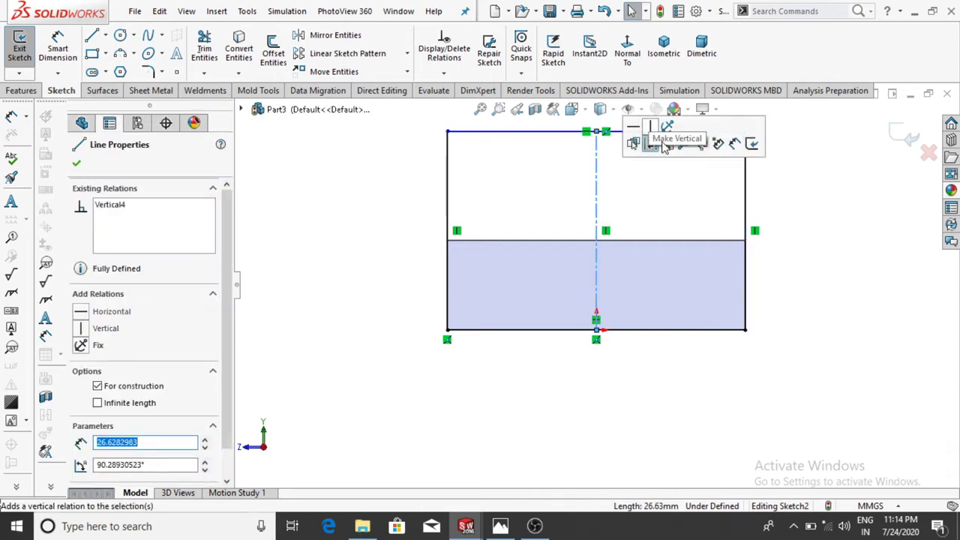
click(866, 253)
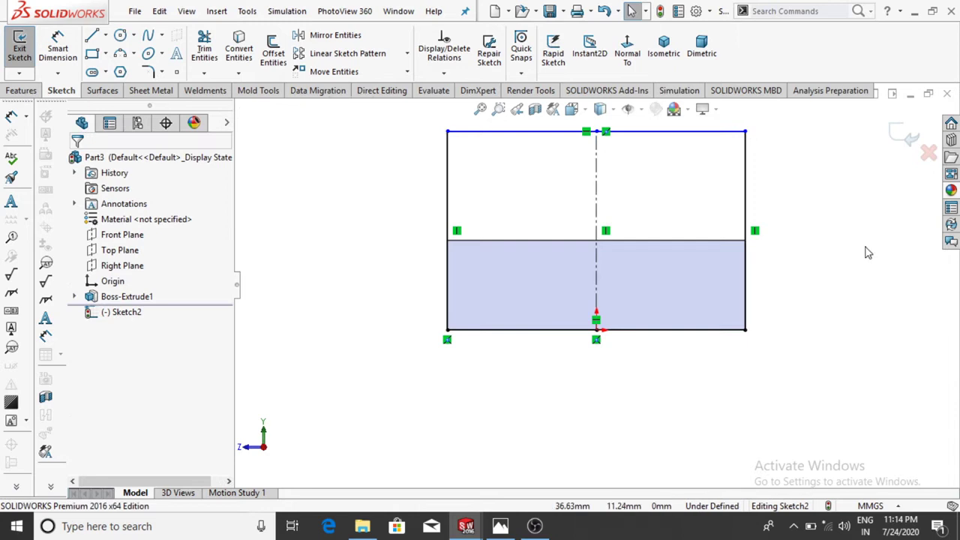
Dimension the rectangle 40 mm wide (driven) and 50 mm tall
click(57, 49)
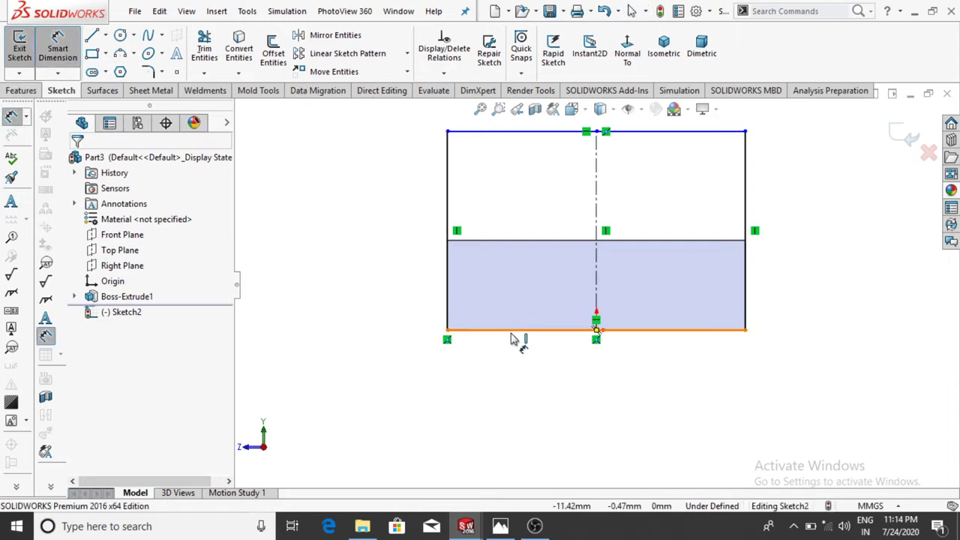
click(574, 329)
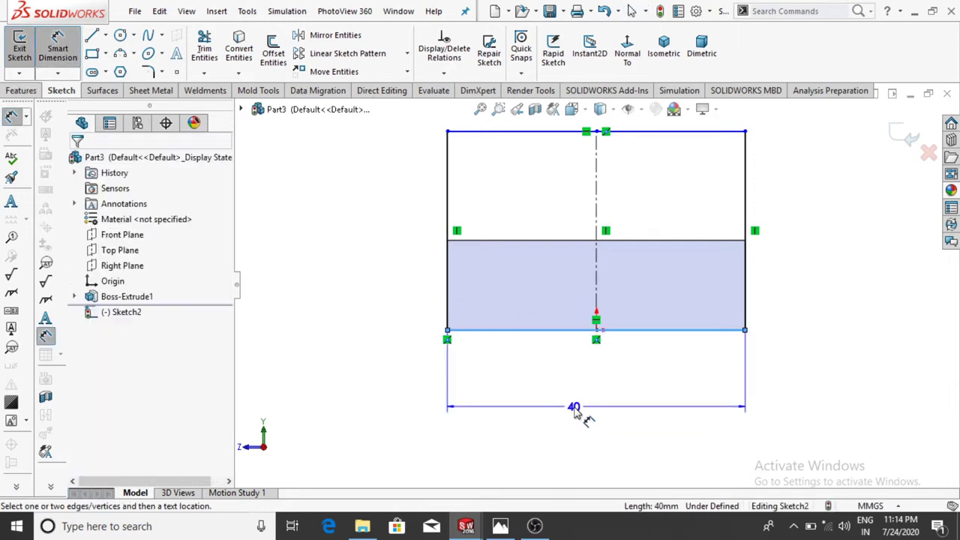
click(573, 408)
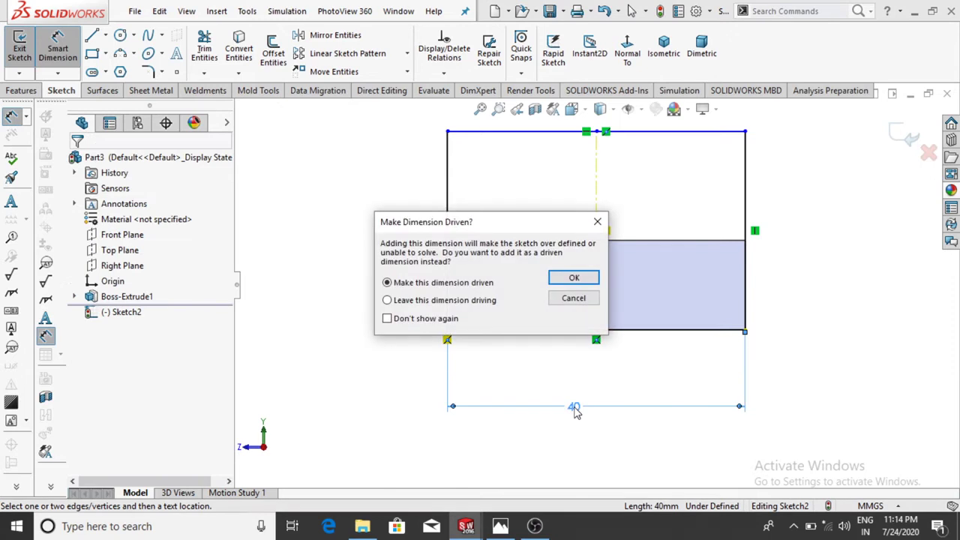
click(572, 278)
click(608, 453)
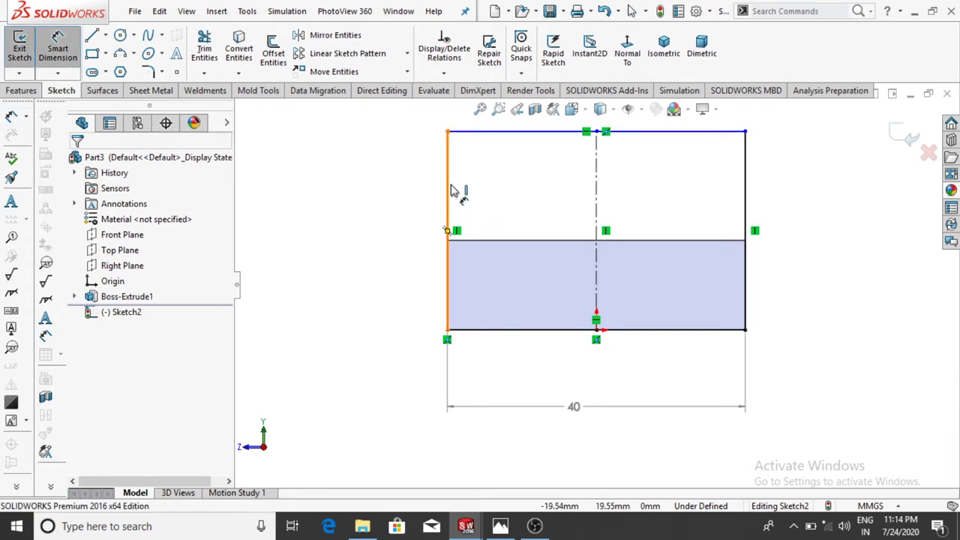
click(293, 212)
click(297, 206)
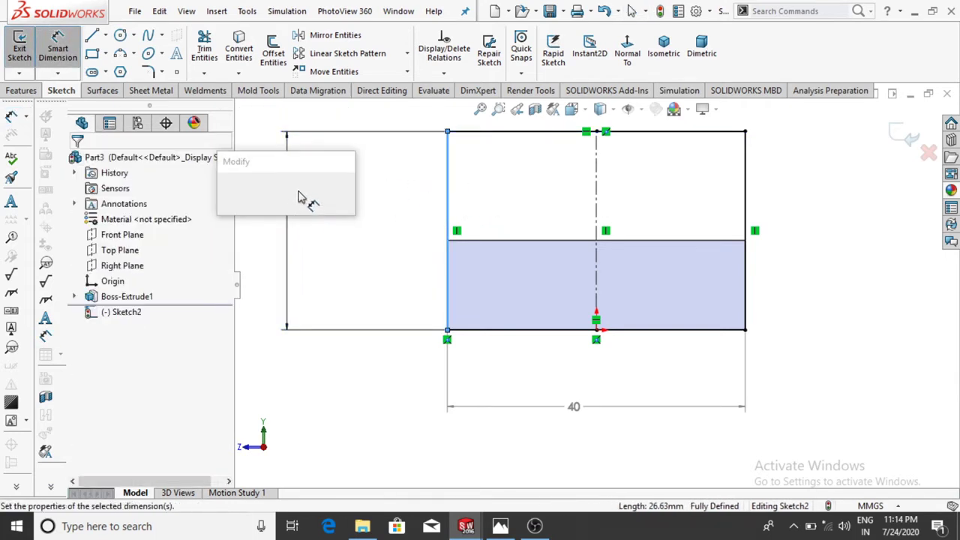
text(50)
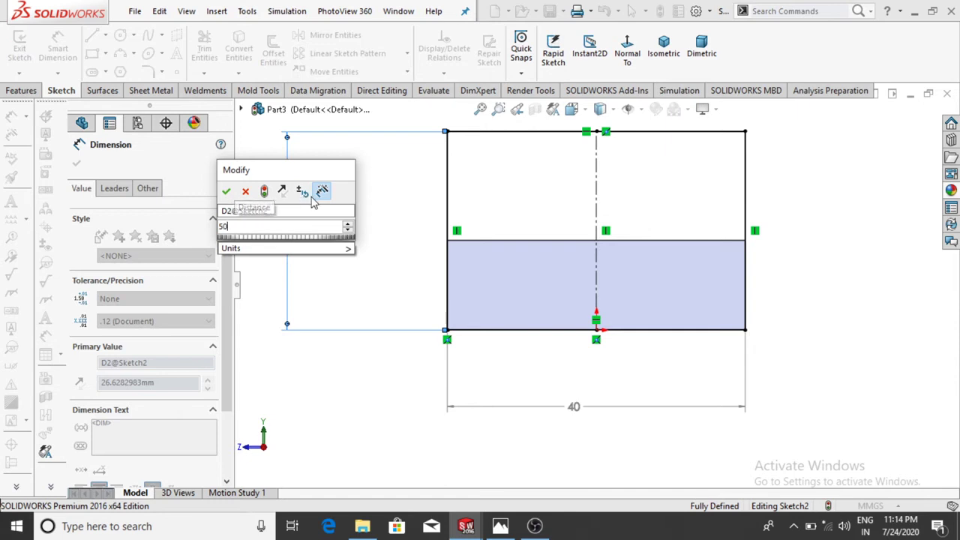
key(Return)
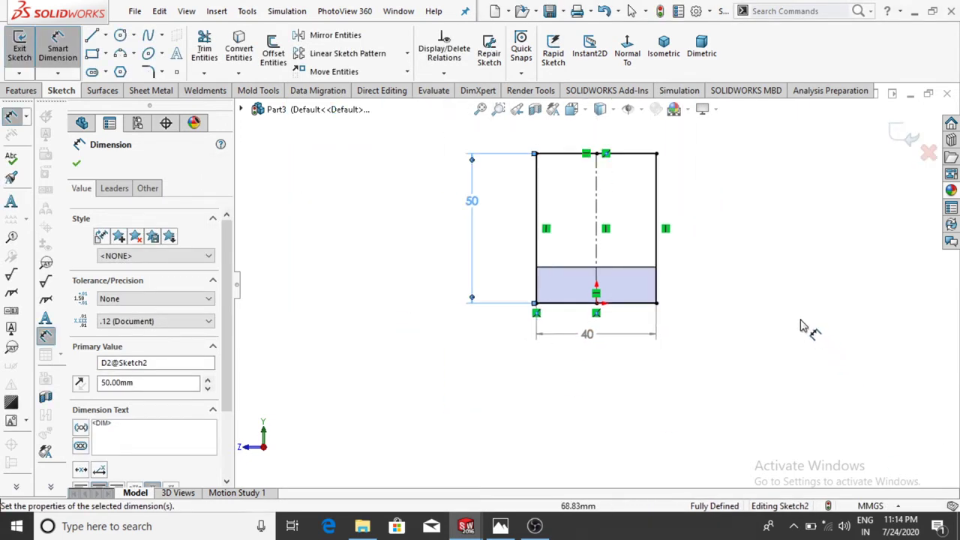
click(777, 313)
middle_drag(777, 314, 825, 330)
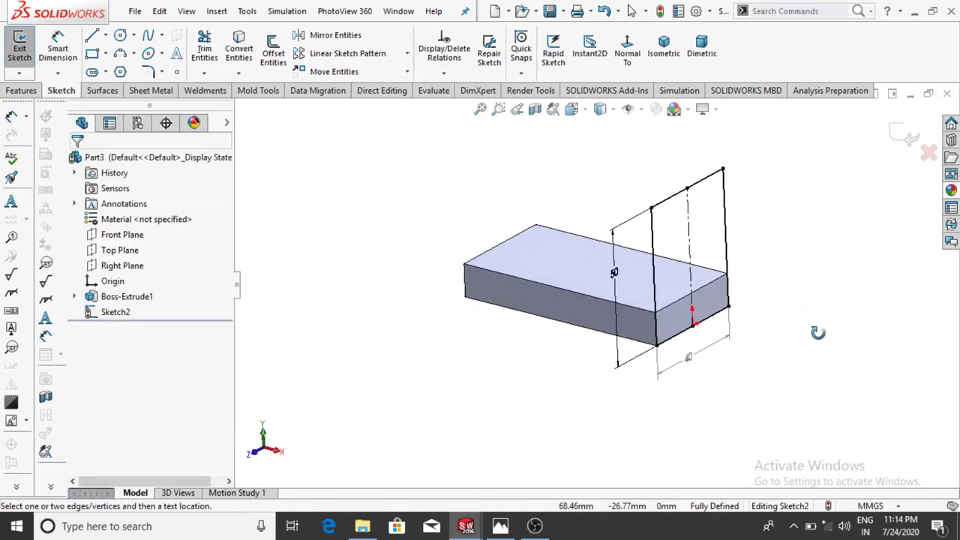
Extrude the 40 × 50 sketch Blind 12 mm, reversed back over the base, as Boss-Extrude2
click(12, 95)
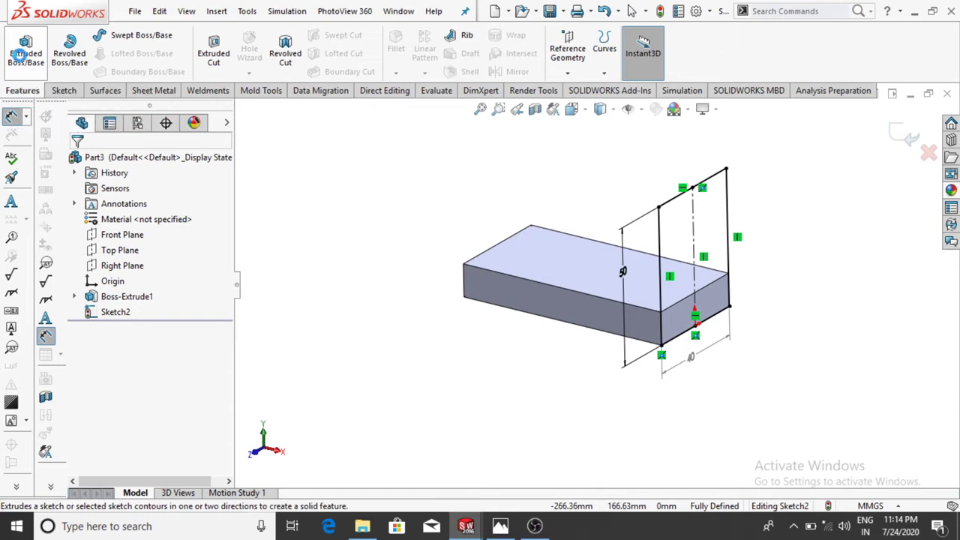
click(26, 50)
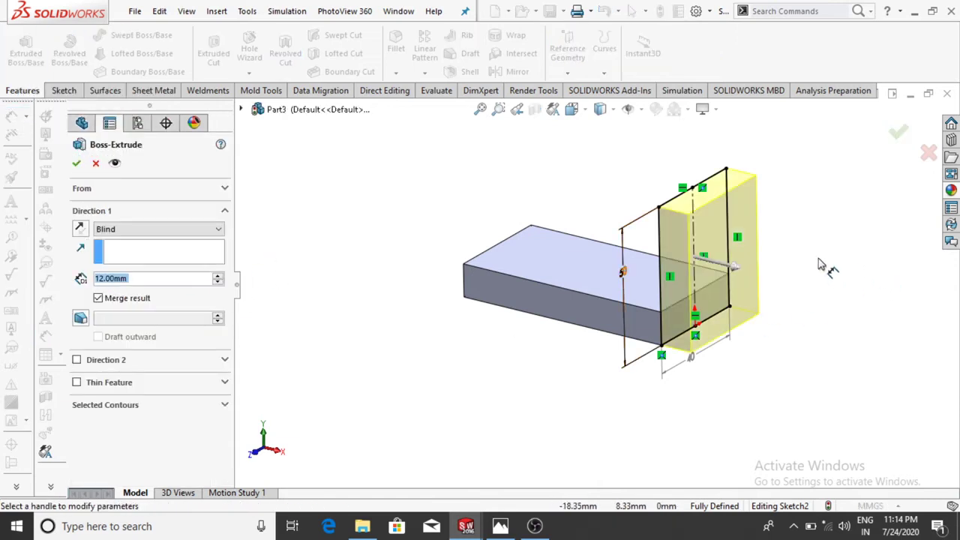
click(80, 229)
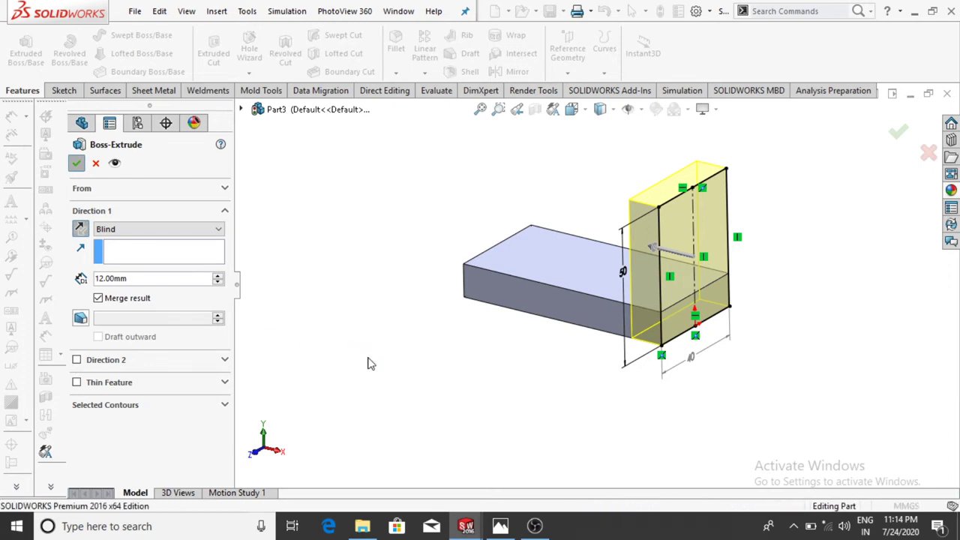
key(Return)
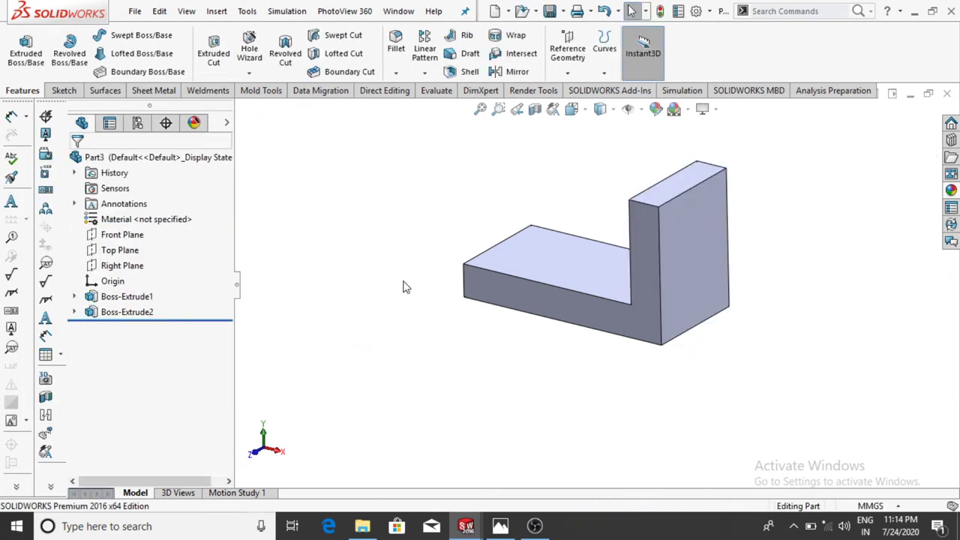
Mirror Boss-Extrude2 across the Right Plane to create the second upright
mouse_move(374, 306)
middle_down()
mouse_move(469, 399)
mouse_move(441, 382)
mouse_move(398, 381)
middle_up()
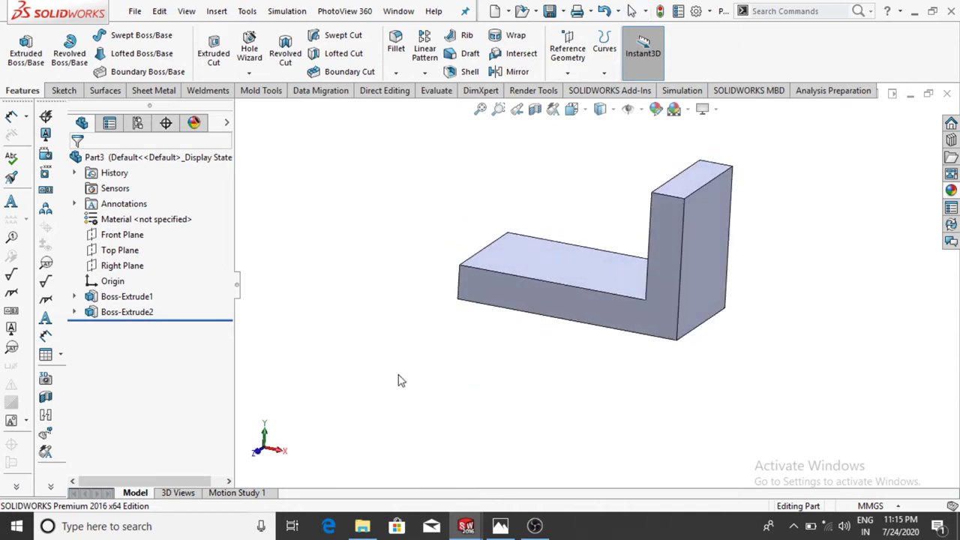
click(510, 72)
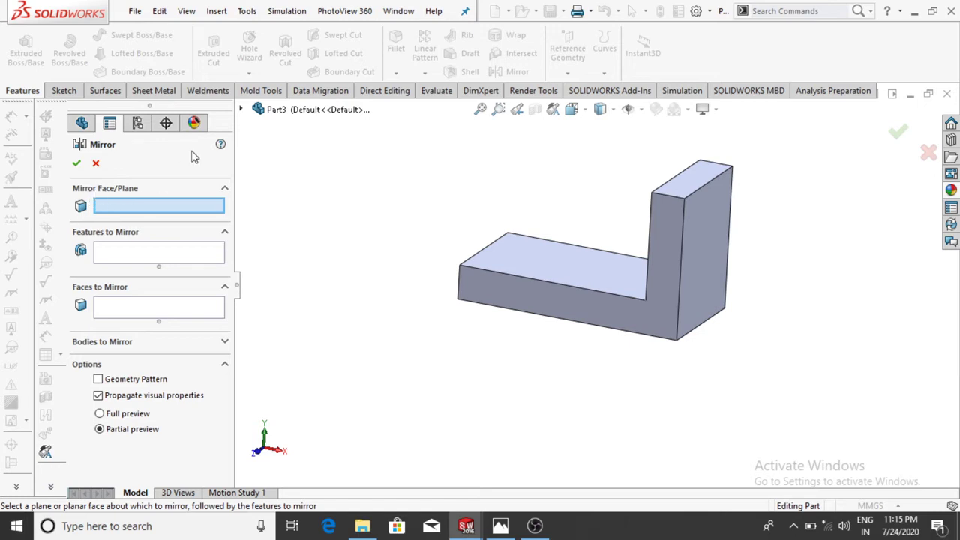
click(241, 109)
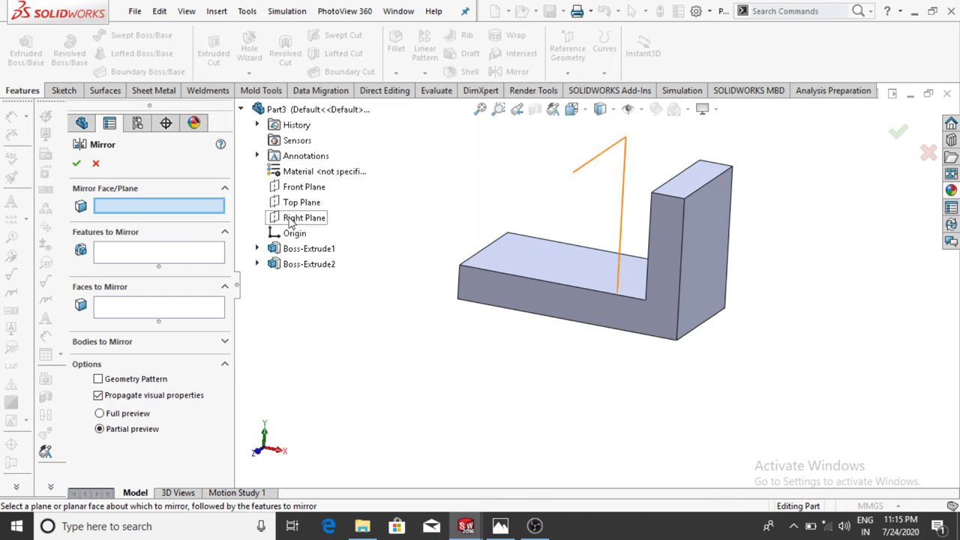
click(291, 220)
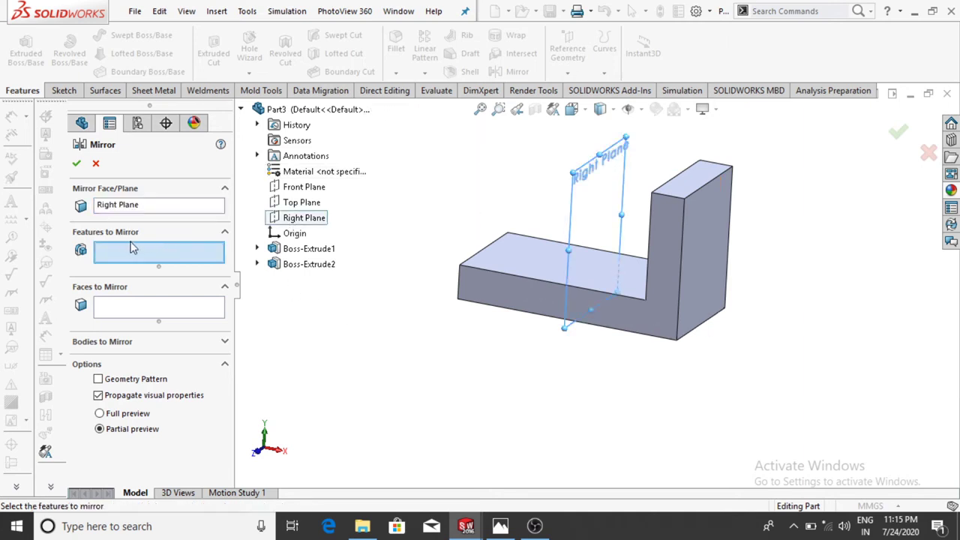
click(286, 265)
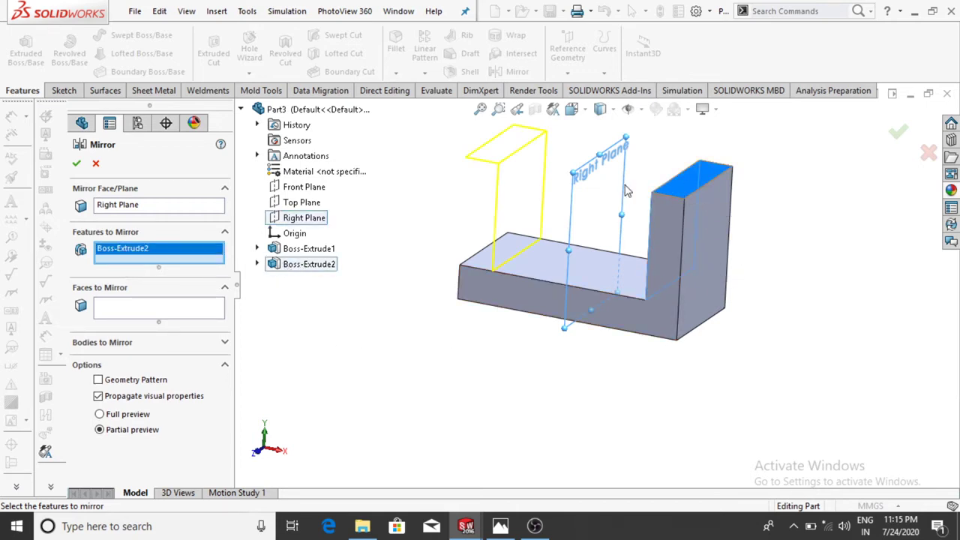
click(78, 163)
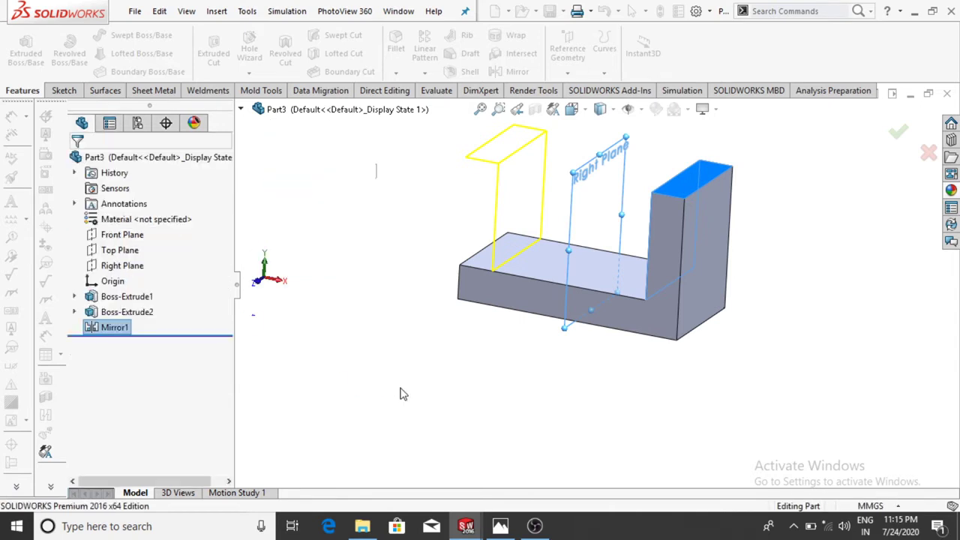
middle_drag(450, 413, 801, 385)
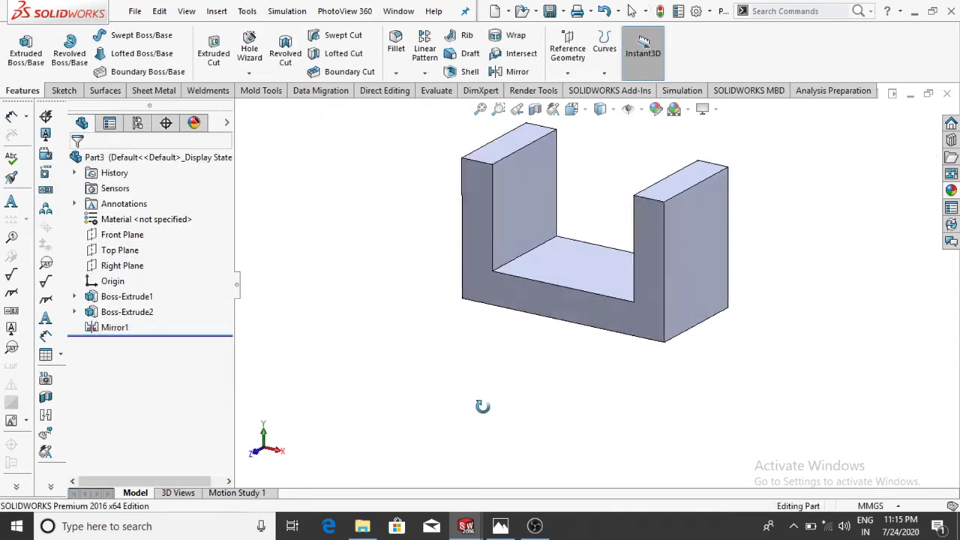
Start Sketch3 on the upright's outer face, checking the reference drawing in Photos
right_click(694, 223)
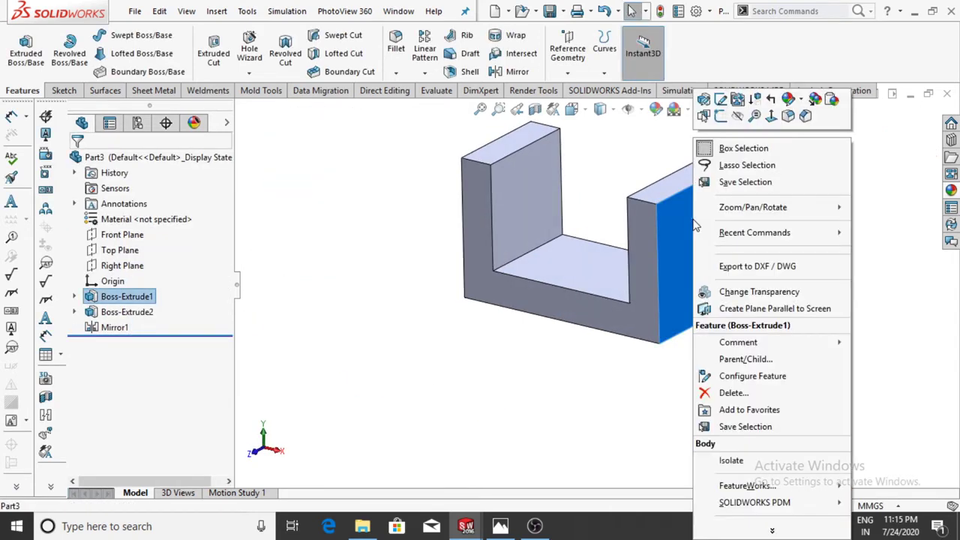
click(720, 117)
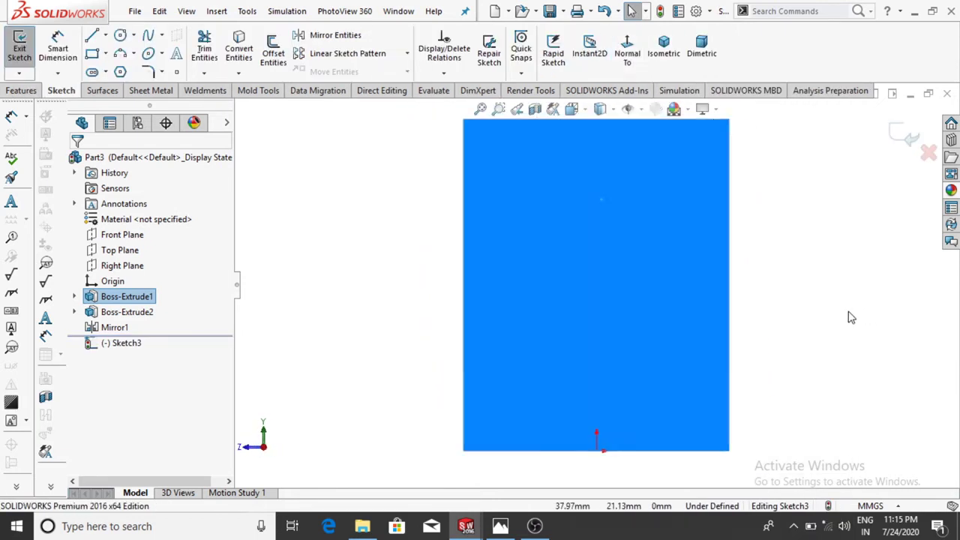
click(500, 527)
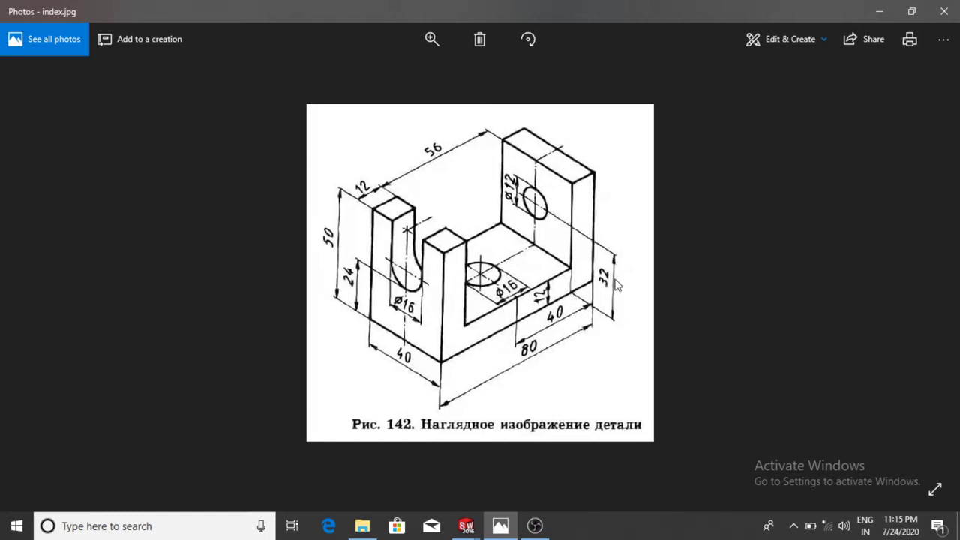
click(486, 528)
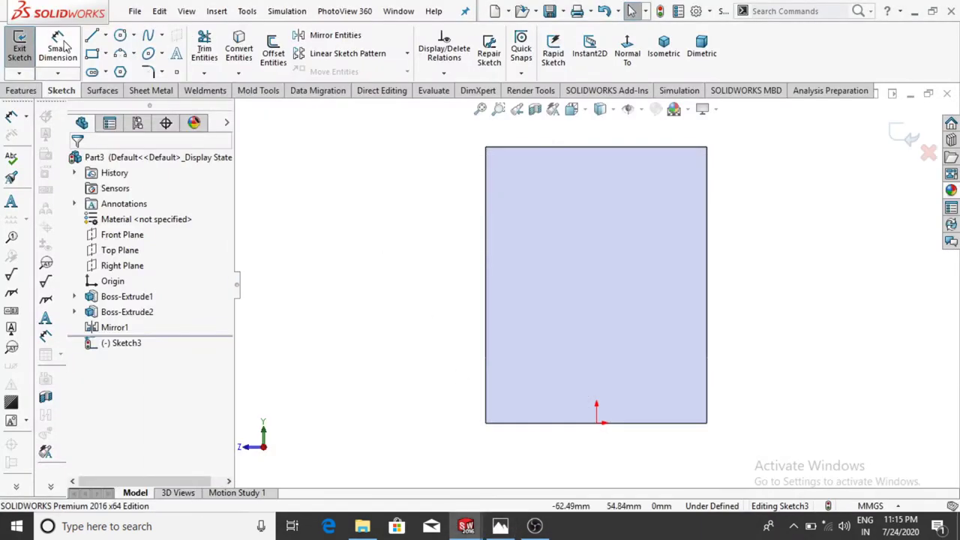
click(106, 42)
click(119, 69)
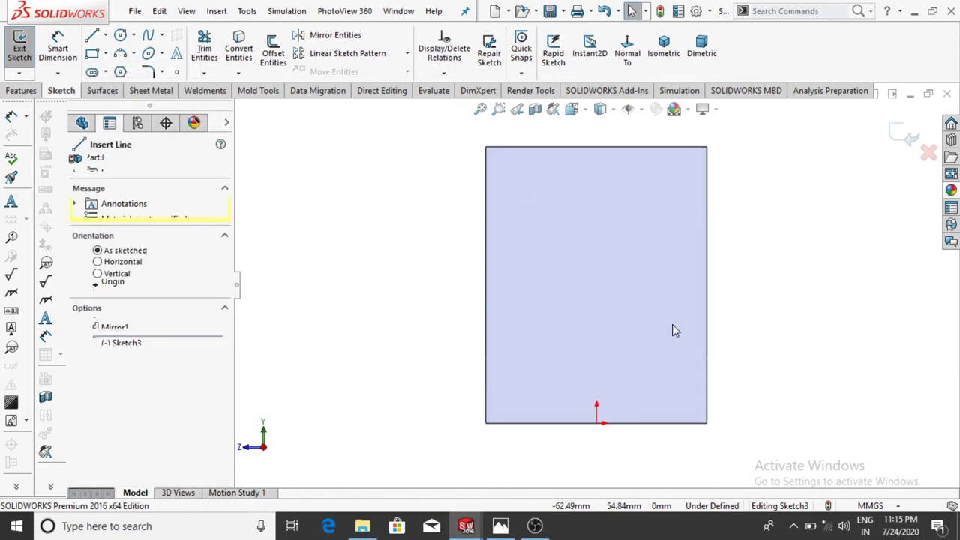
Draw a vertical centerline up from the bottom-edge midpoint and dimension it 32 mm
click(597, 422)
click(596, 276)
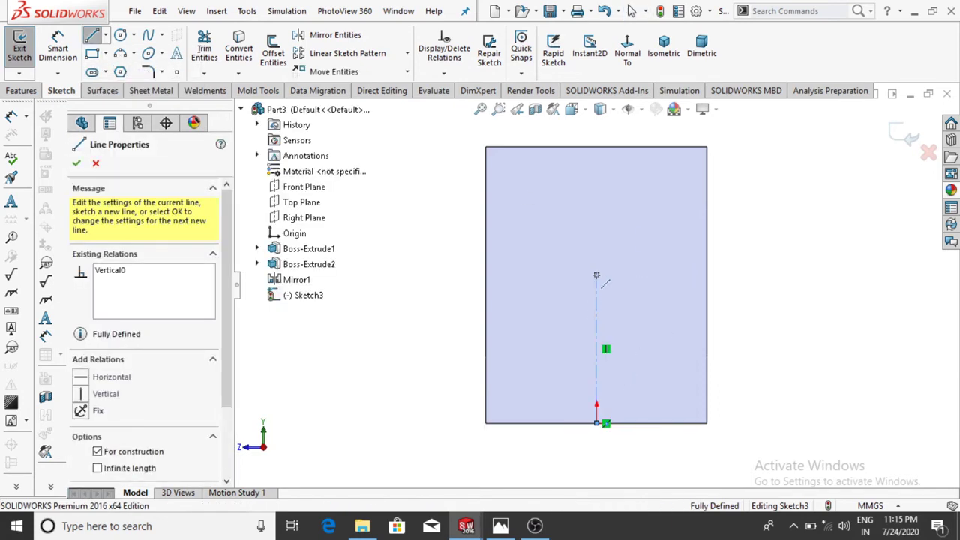
key(Escape)
key(Escape)
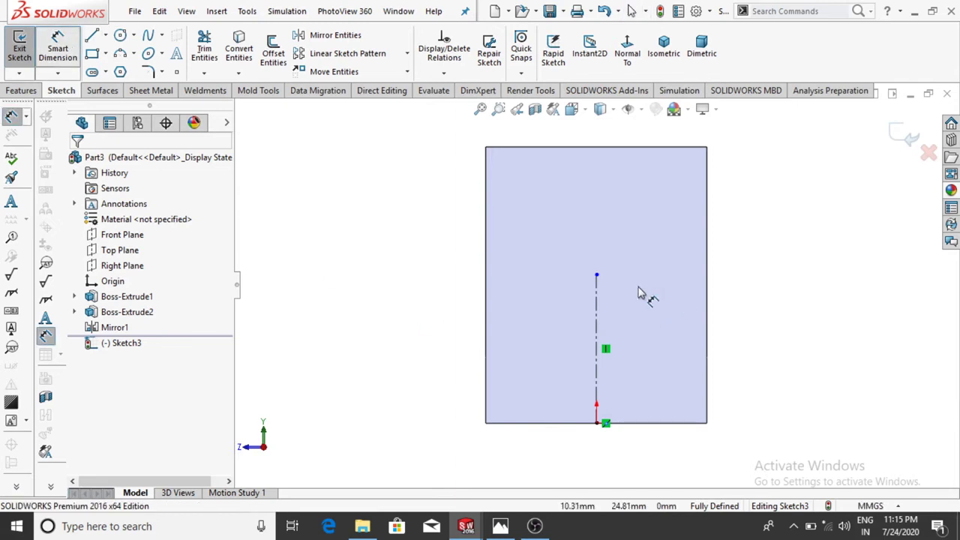
click(597, 304)
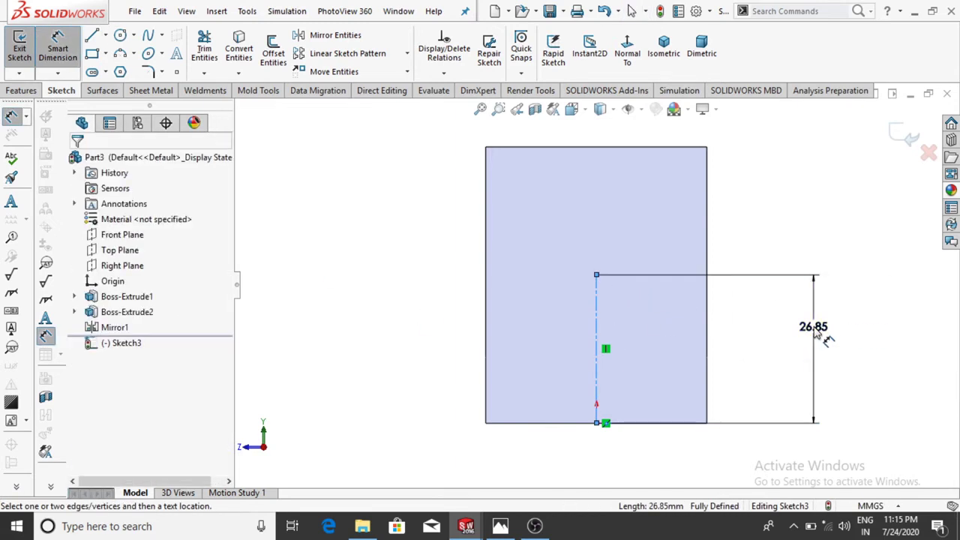
click(816, 333)
text(32)
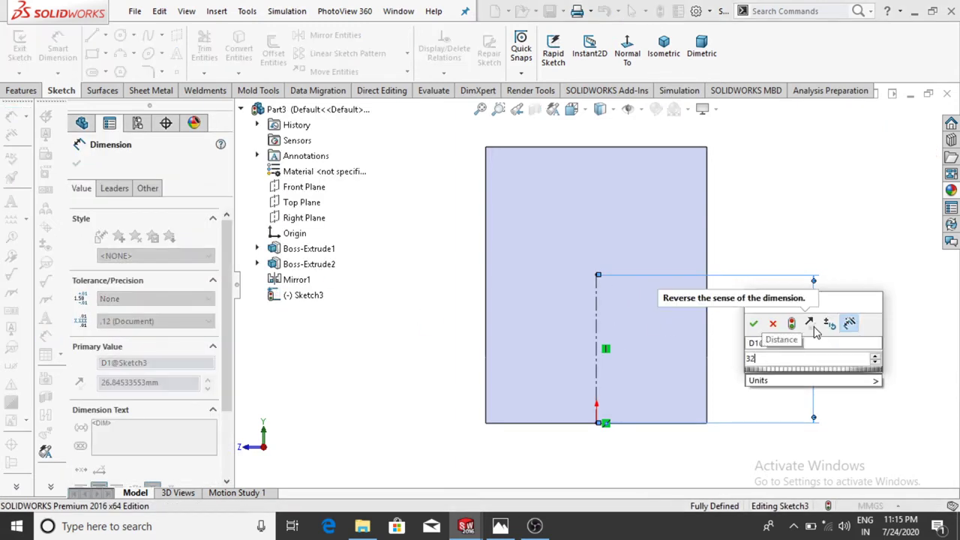
key(Return)
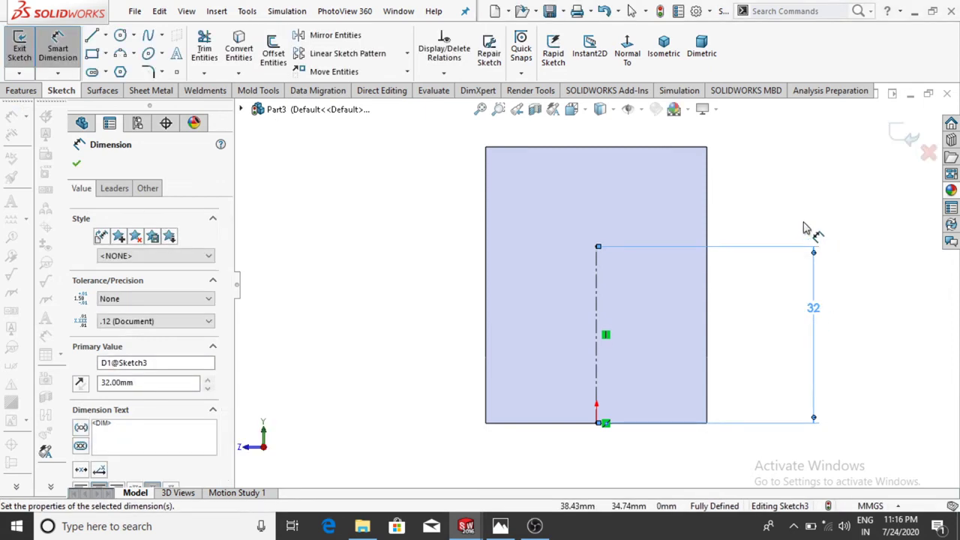
click(773, 187)
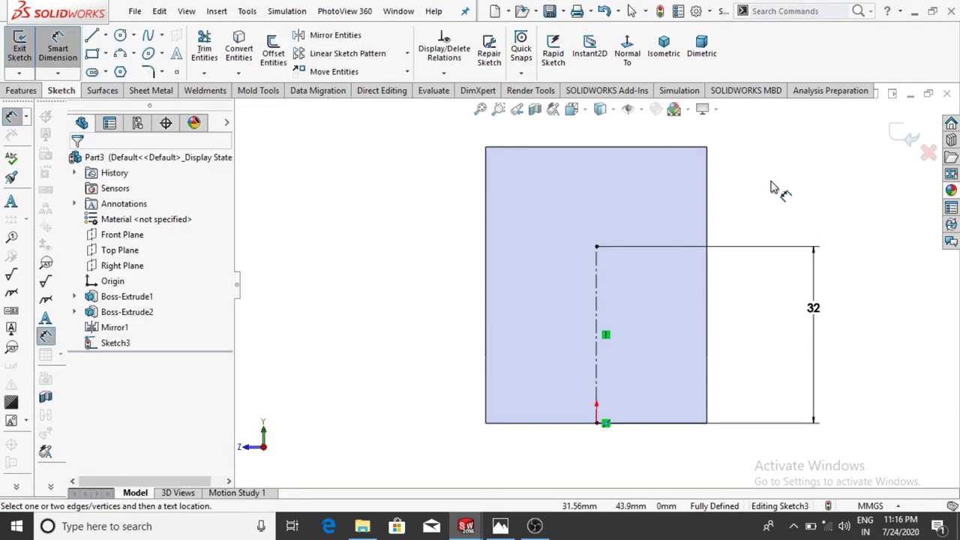
click(497, 525)
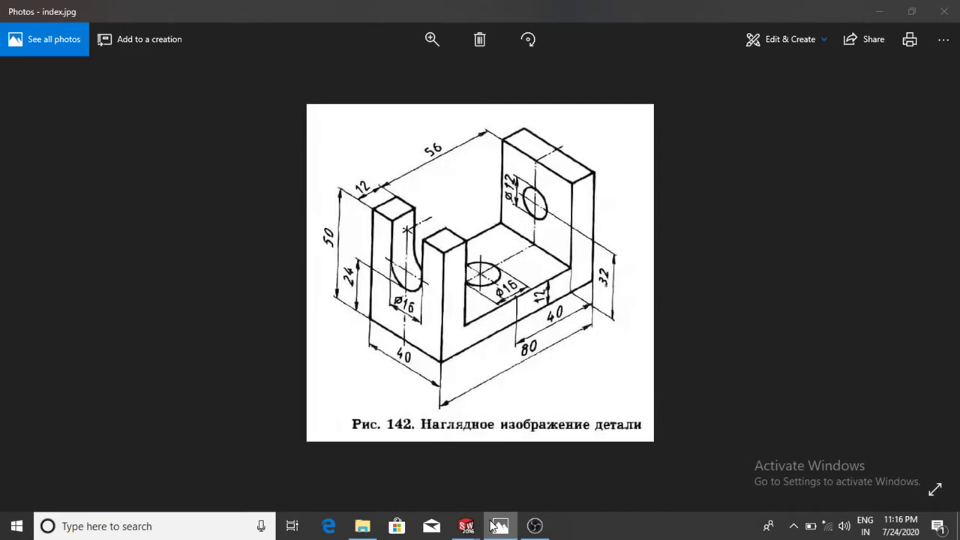
click(493, 524)
Draw a circle at the centerline's top end and dimension it Ø12
click(119, 37)
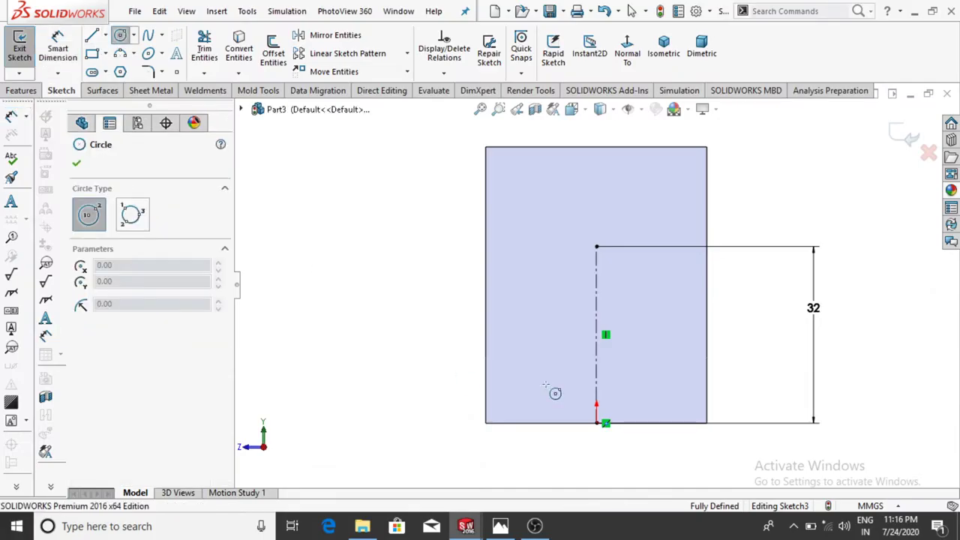
drag(595, 246, 620, 211)
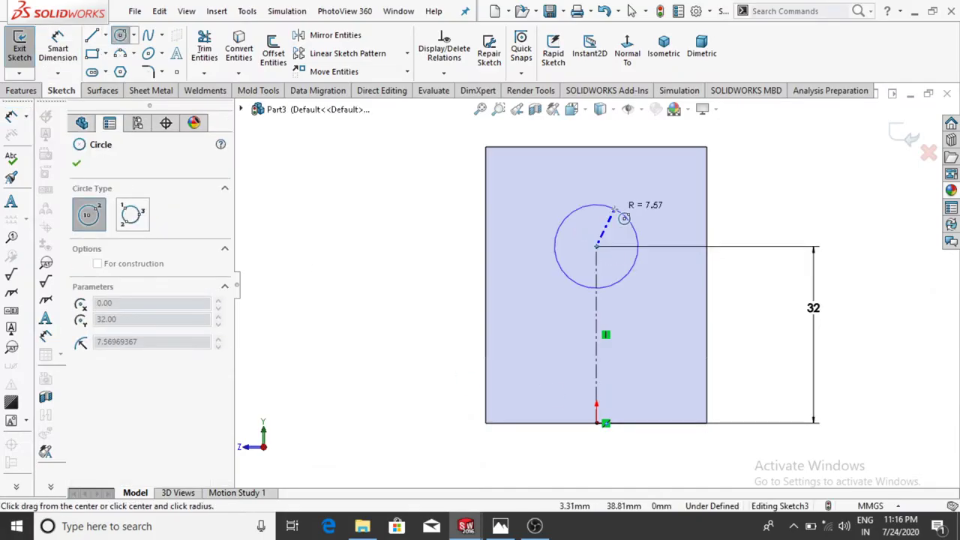
key(Escape)
click(57, 48)
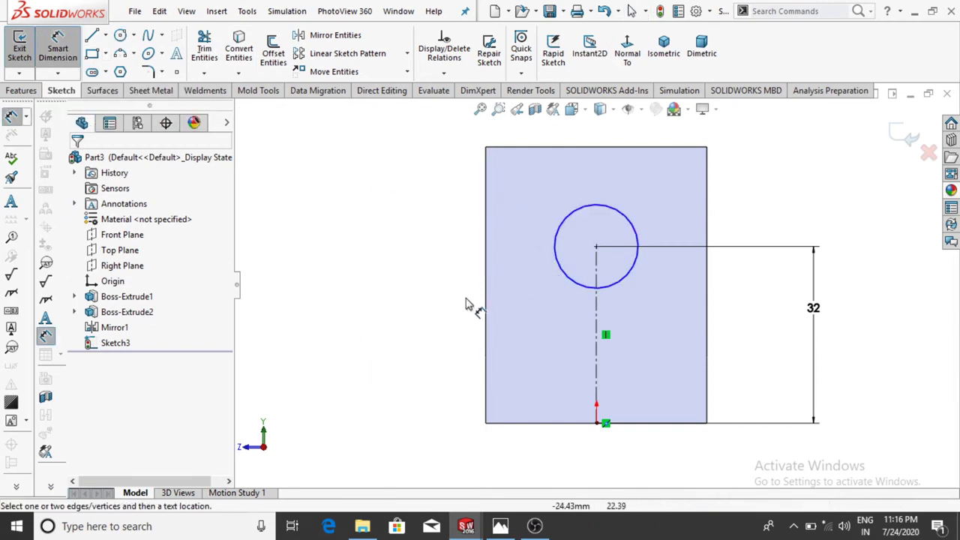
click(559, 267)
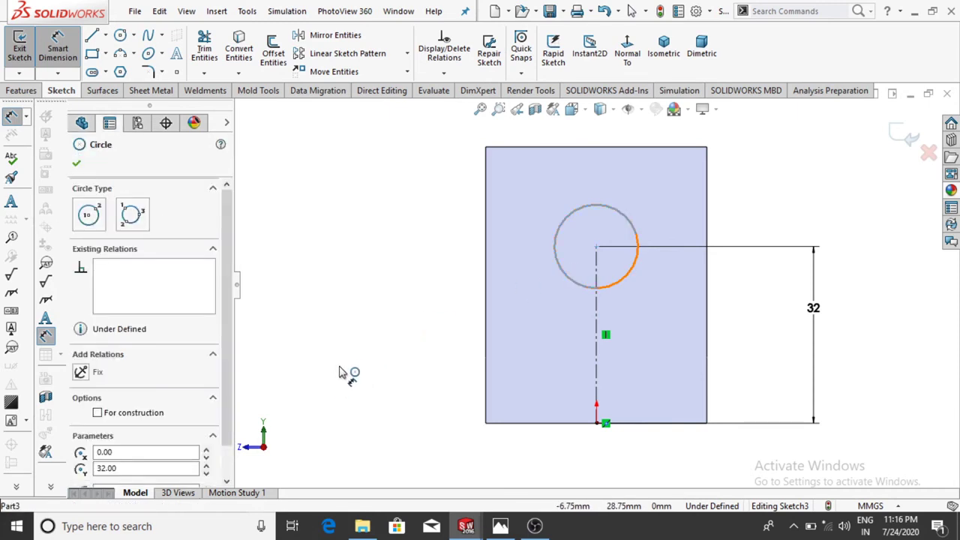
click(353, 367)
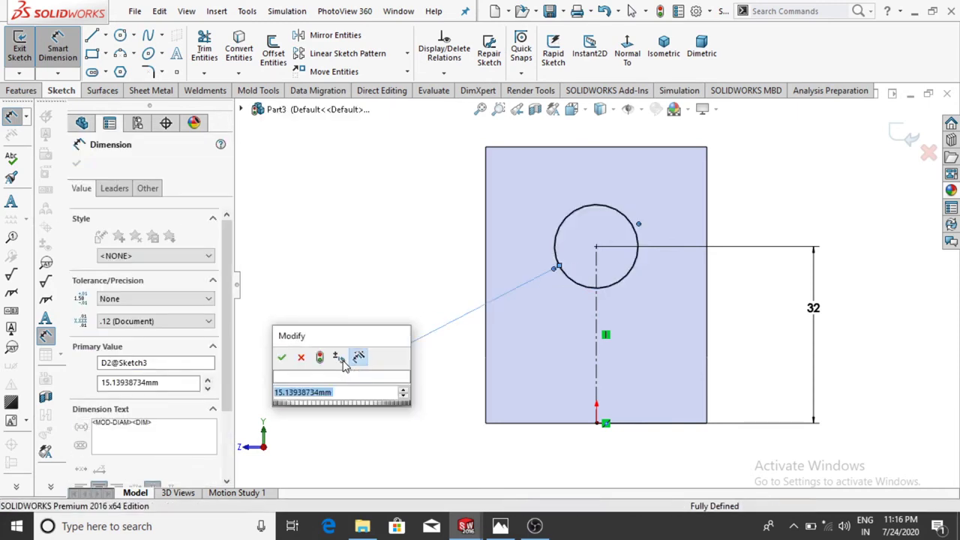
key(Return)
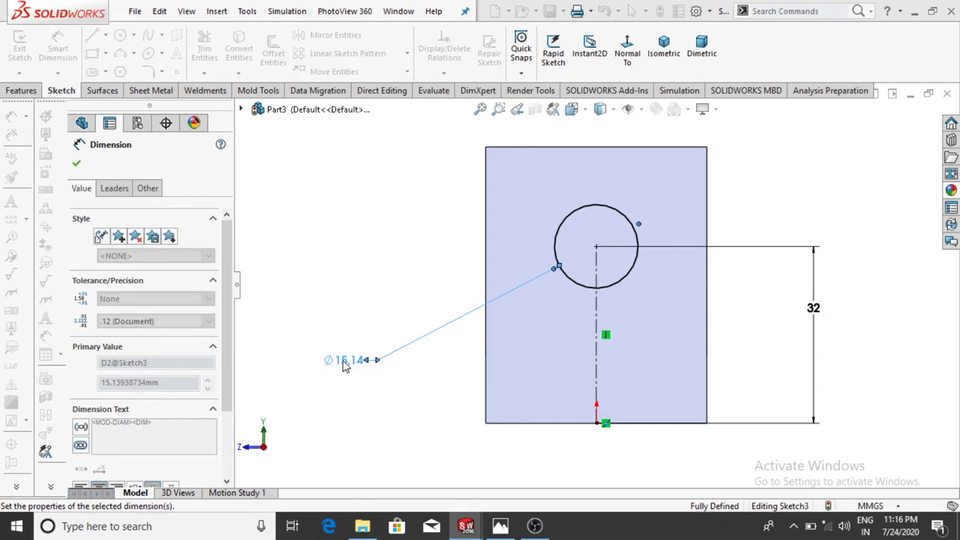
click(336, 238)
middle_drag(347, 250, 390, 279)
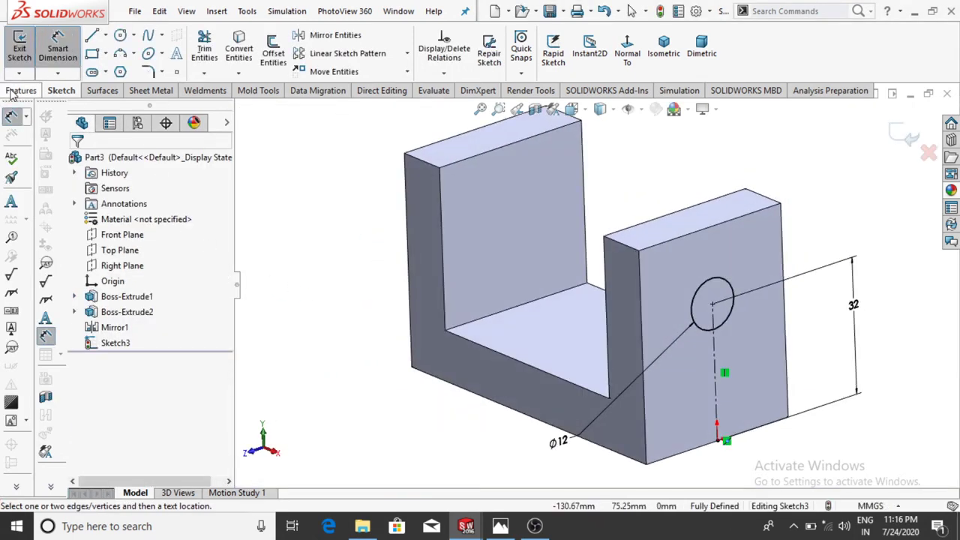
key(Escape)
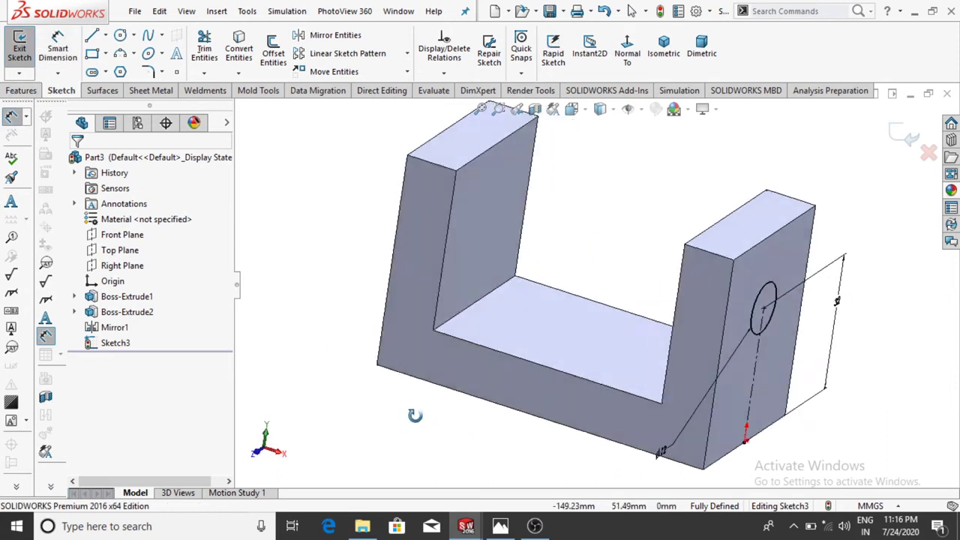
middle_drag(429, 423, 418, 408)
middle_drag(671, 232, 728, 255)
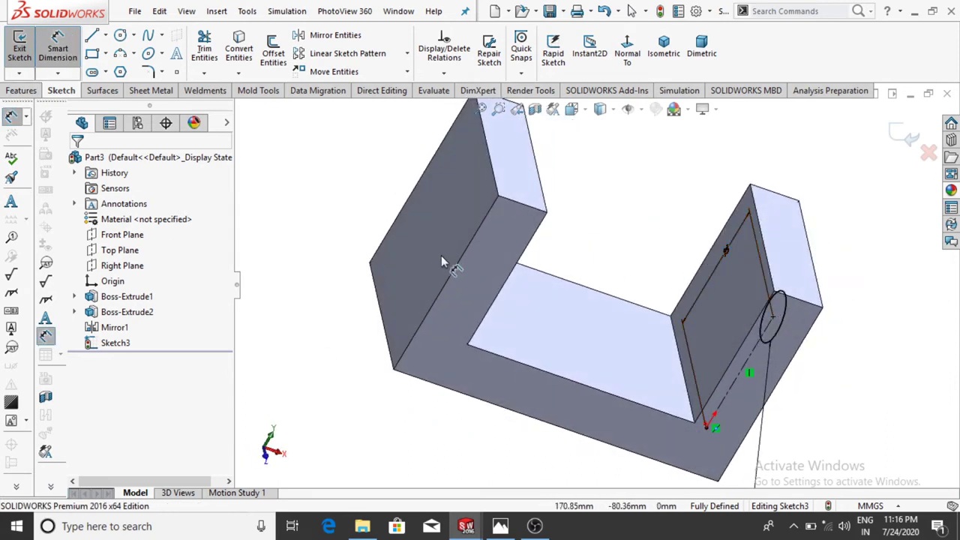
mouse_move(413, 455)
middle_down()
mouse_move(398, 433)
mouse_move(360, 417)
middle_up()
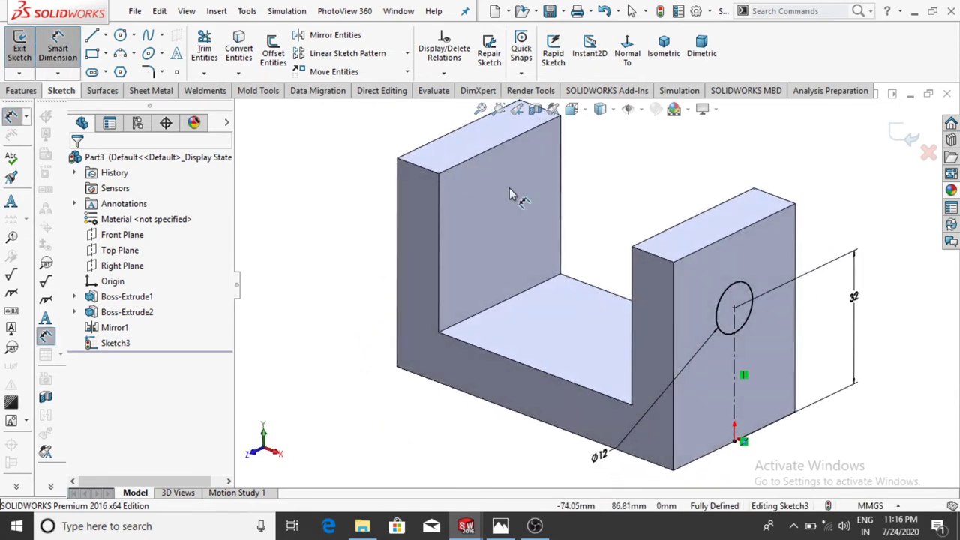
click(37, 91)
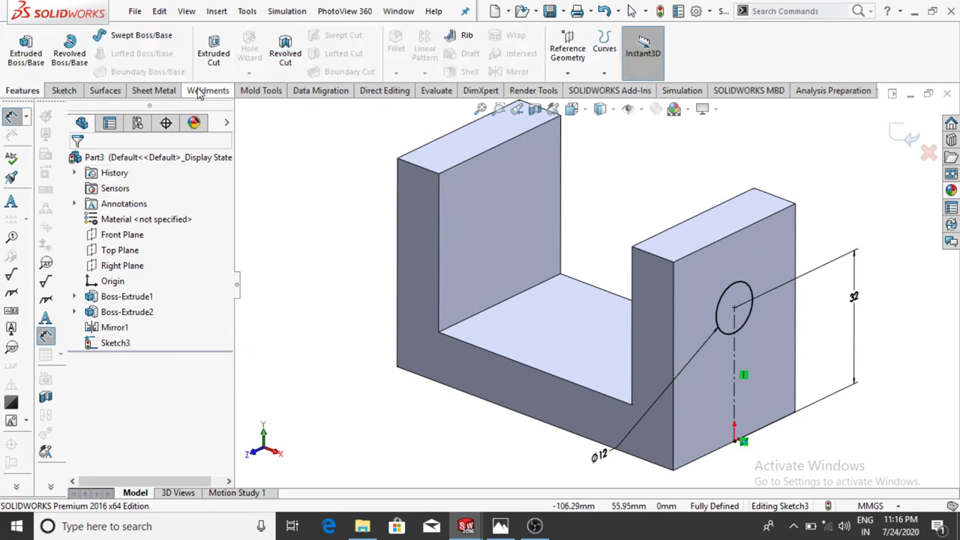
Cut the Ø12 circle Up To Next through the upright as Cut-Extrude1
click(222, 60)
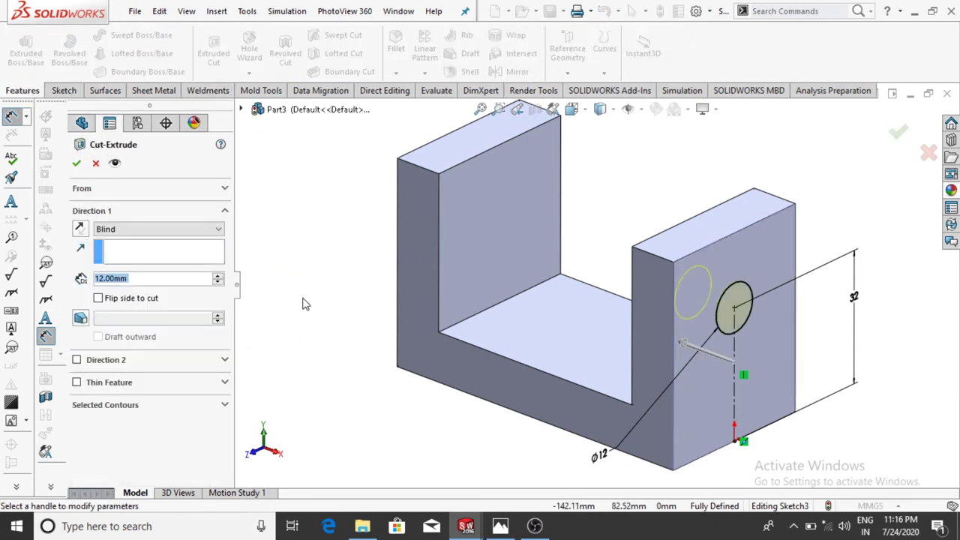
click(129, 229)
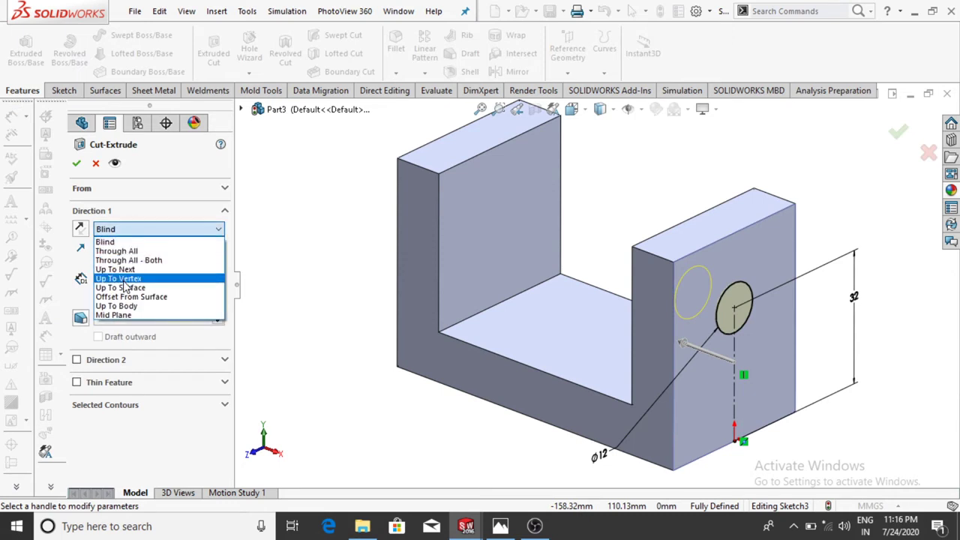
click(120, 267)
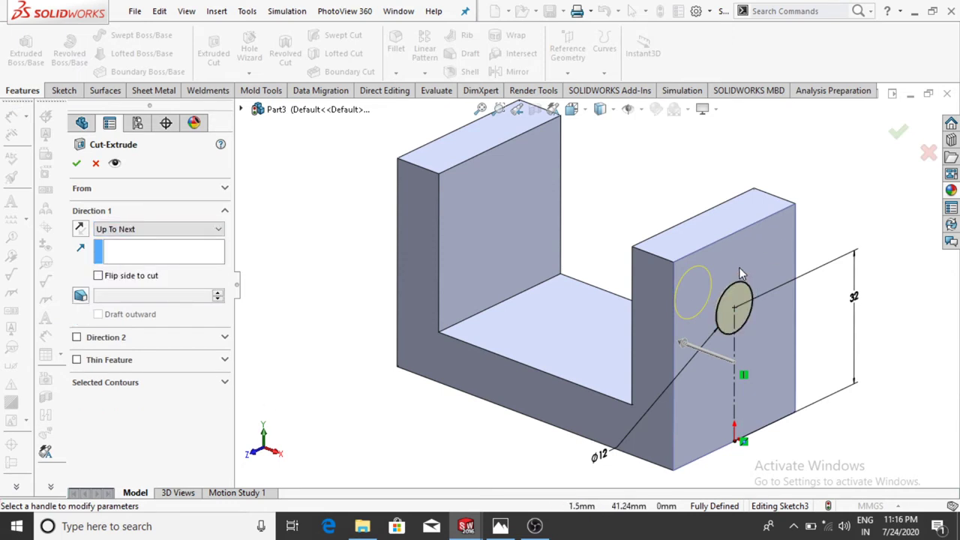
middle_drag(589, 215, 648, 213)
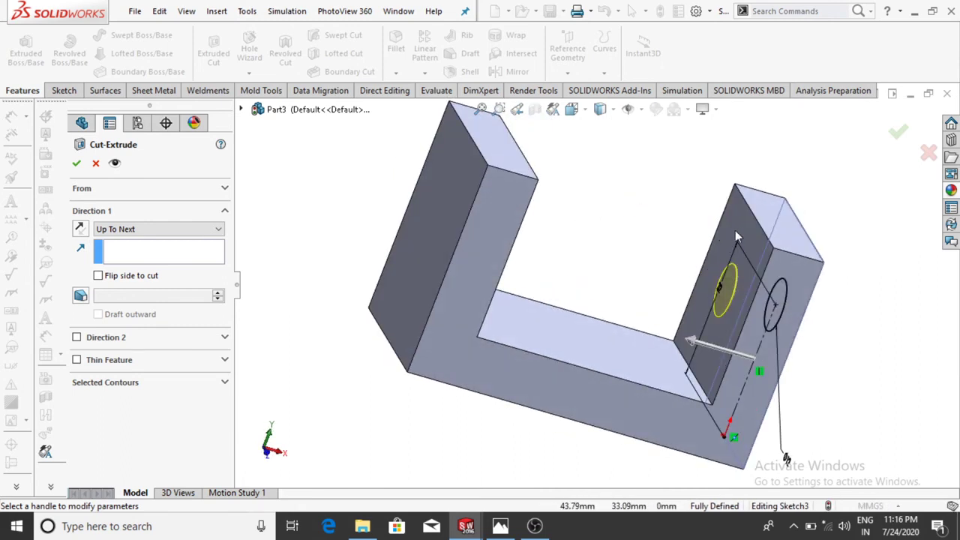
scroll(737, 237, down, 3)
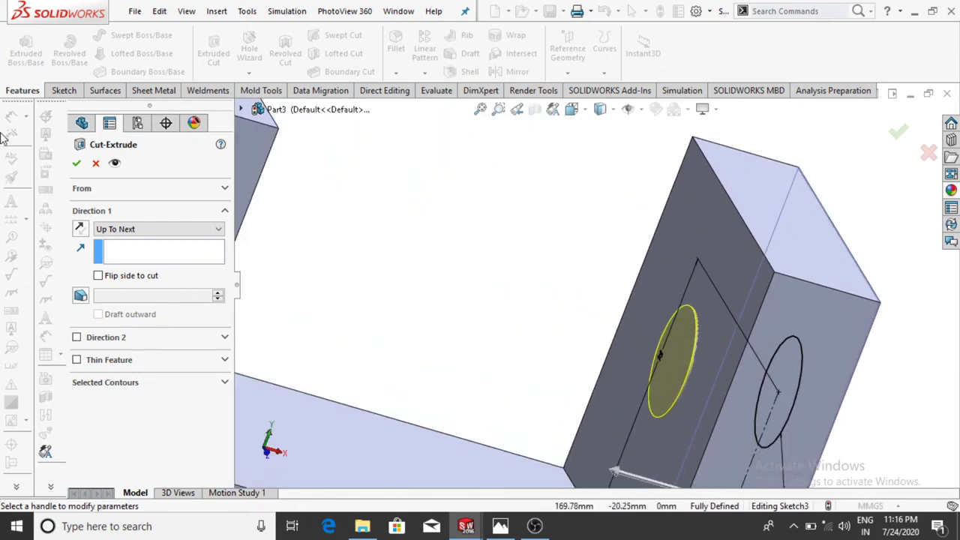
click(77, 164)
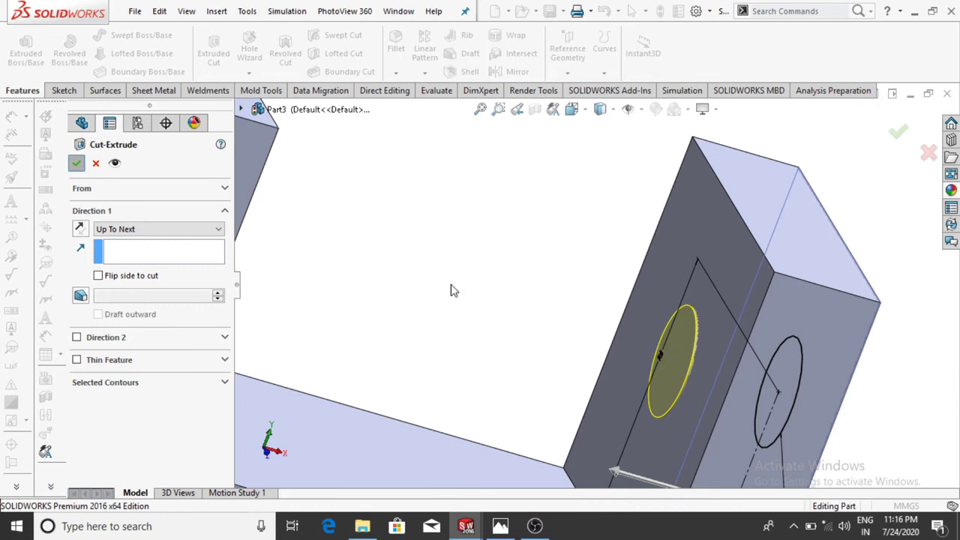
Start a sketch on the plain upright's outer face, view it face-on, and bring up the reference drawing
key(f)
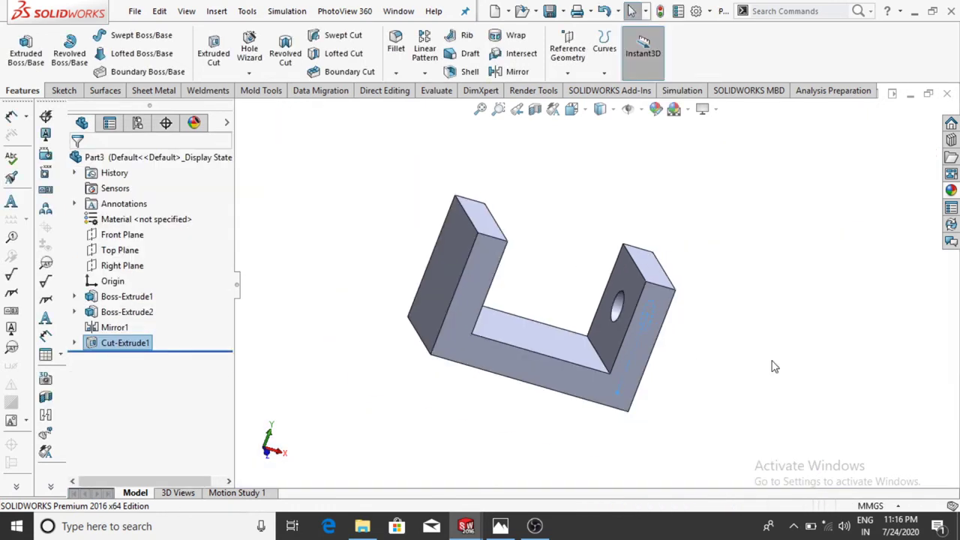
mouse_move(731, 356)
middle_down()
mouse_move(799, 375)
mouse_move(677, 403)
middle_up()
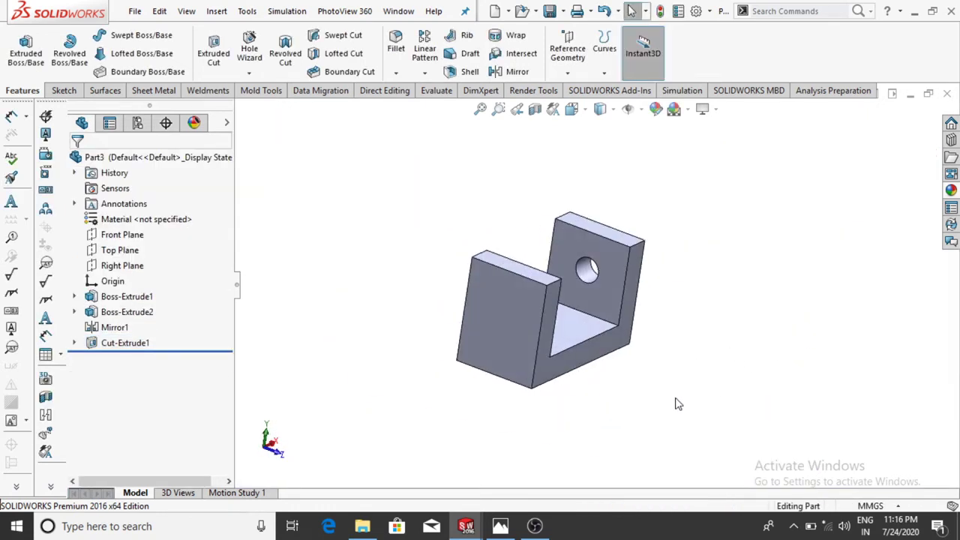
click(512, 301)
right_click(513, 303)
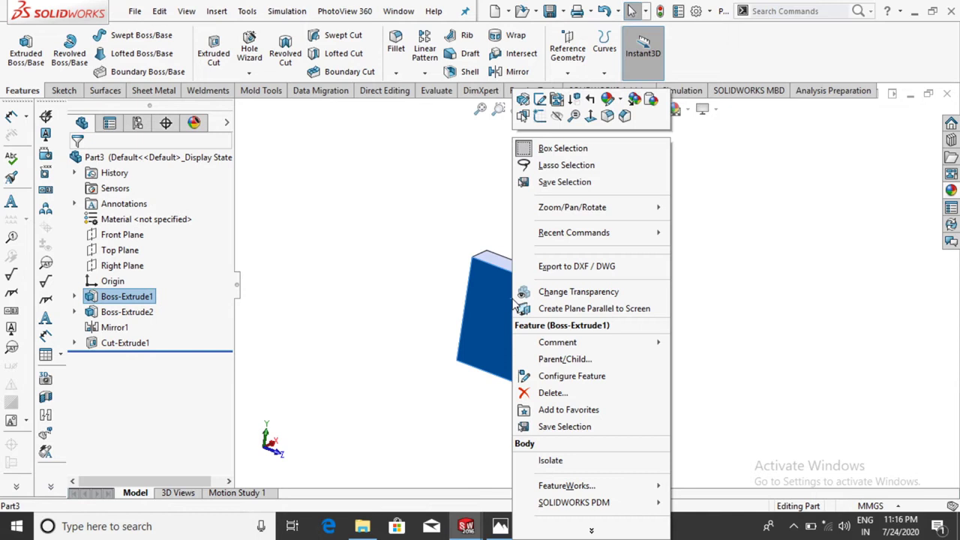
click(539, 116)
click(627, 51)
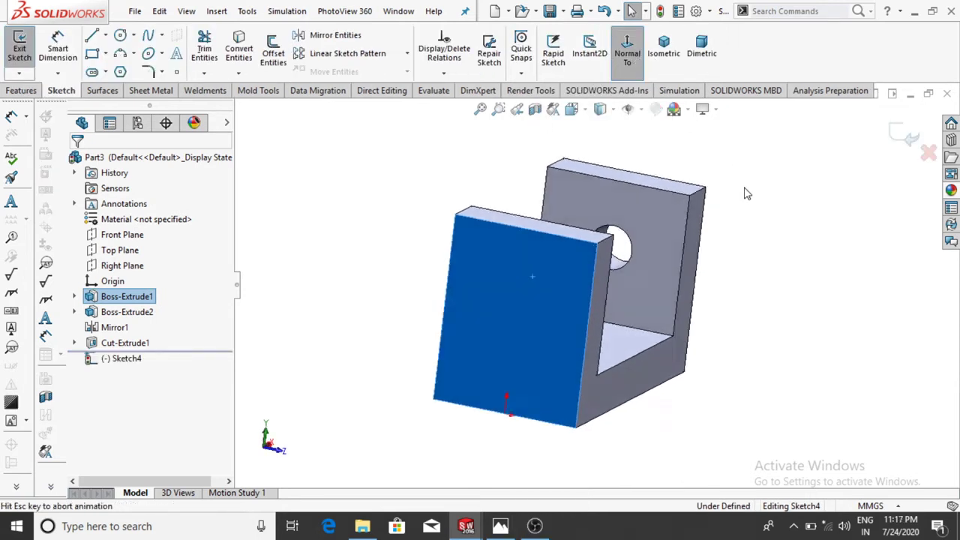
click(791, 270)
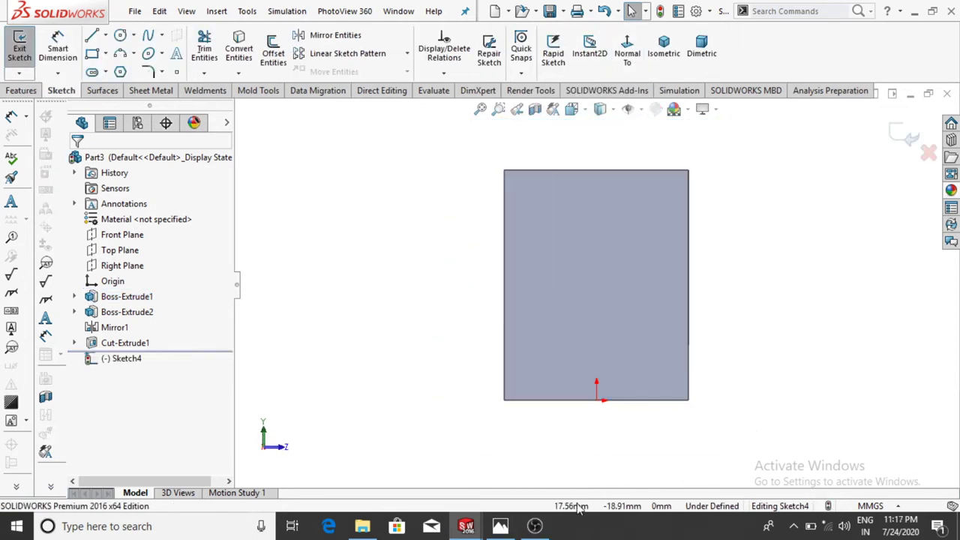
click(507, 529)
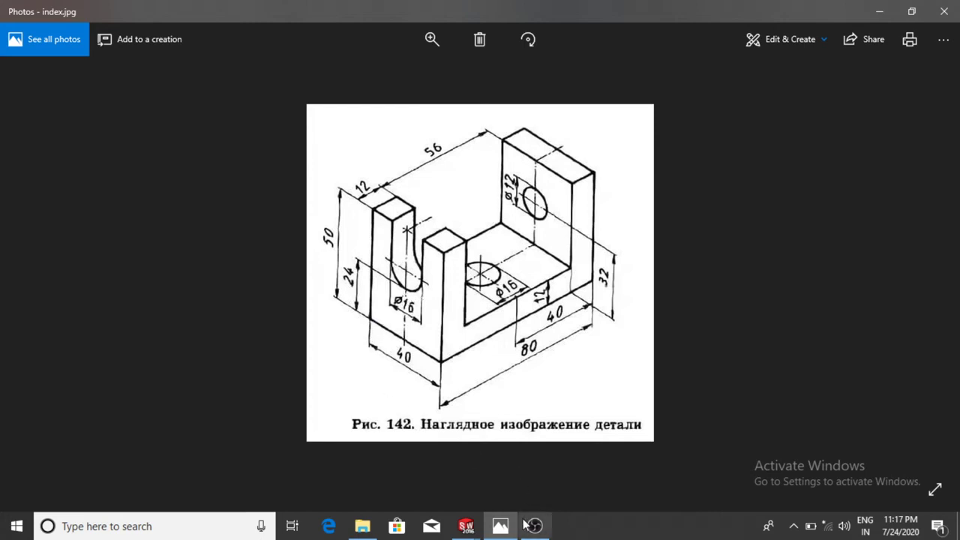
Minimize the index.jpg drawing in Photos to get back to the empty Sketch4
click(500, 525)
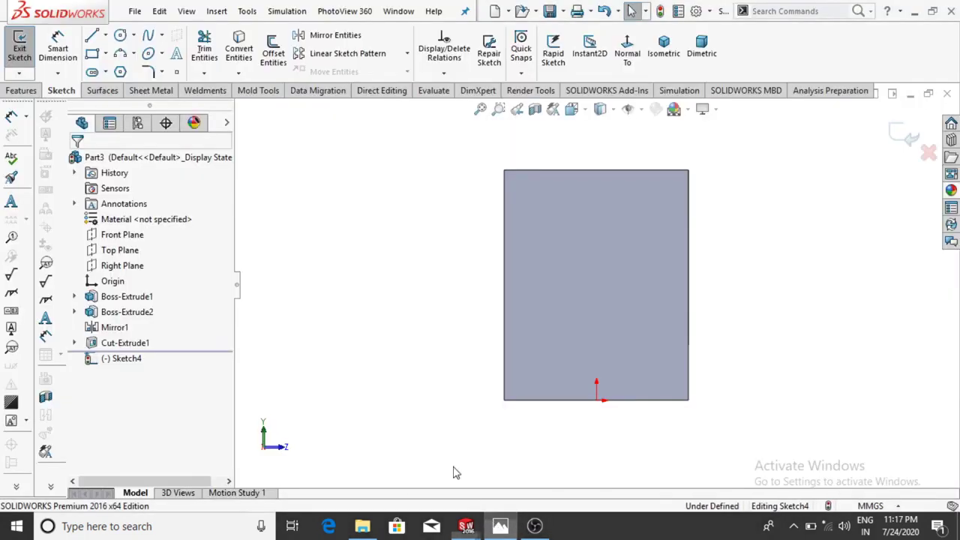
Draw a vertical centerline between the upright's bottom and top edge midpoints
click(106, 36)
click(119, 70)
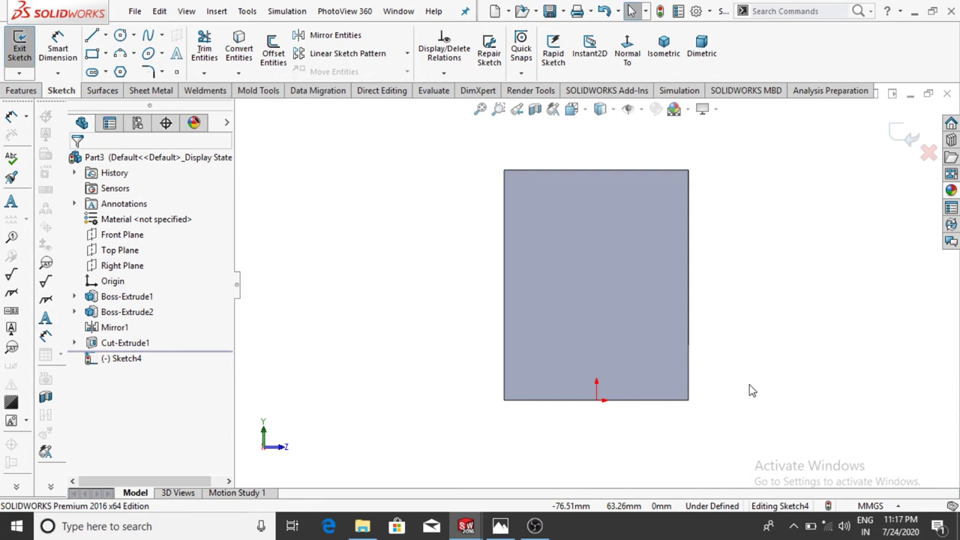
click(596, 400)
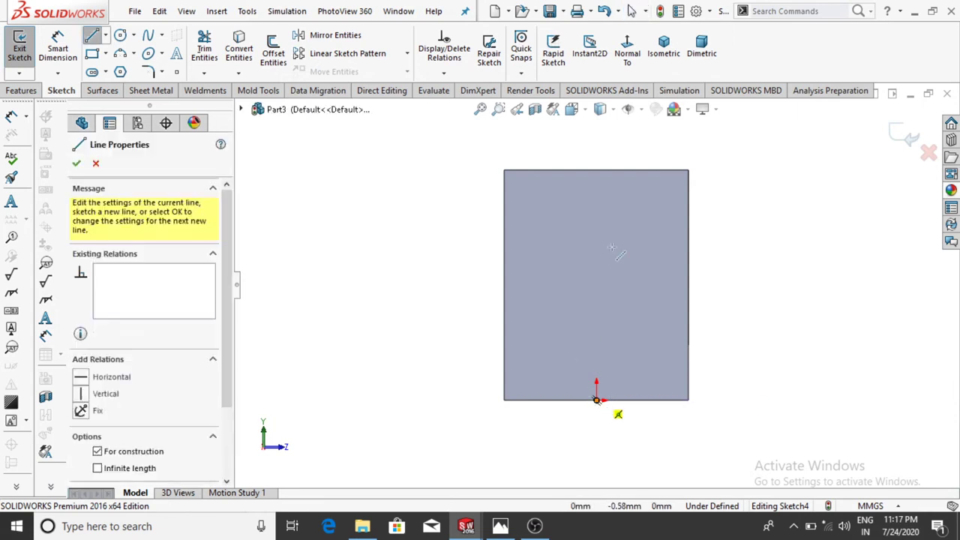
click(596, 169)
key(Escape)
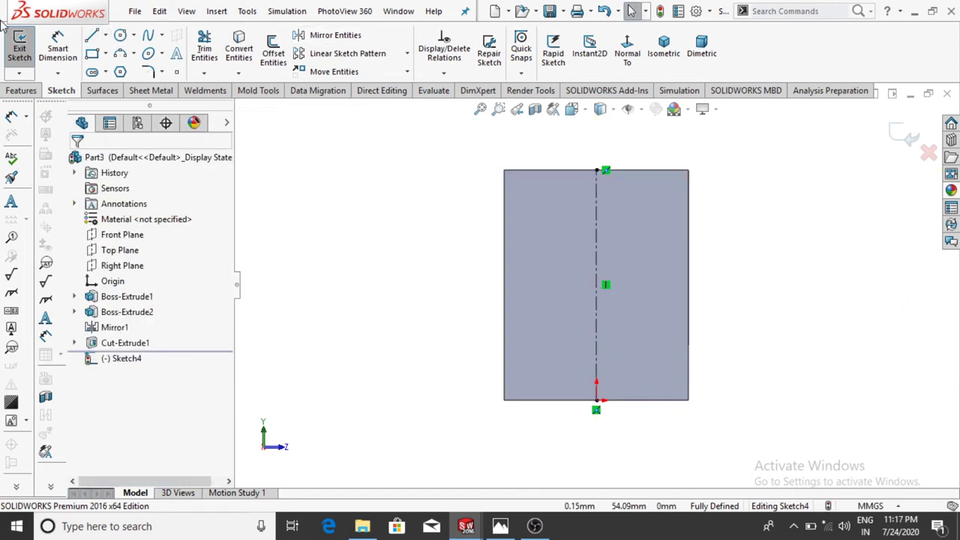
Sketch the slot's two vertical sides joined by a semicircular bottom, open at the top edge
click(92, 35)
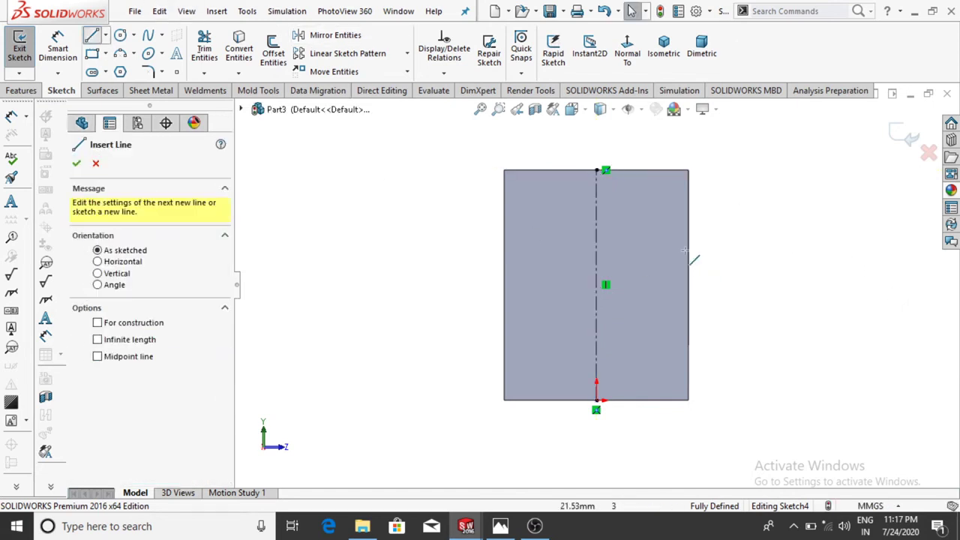
click(558, 170)
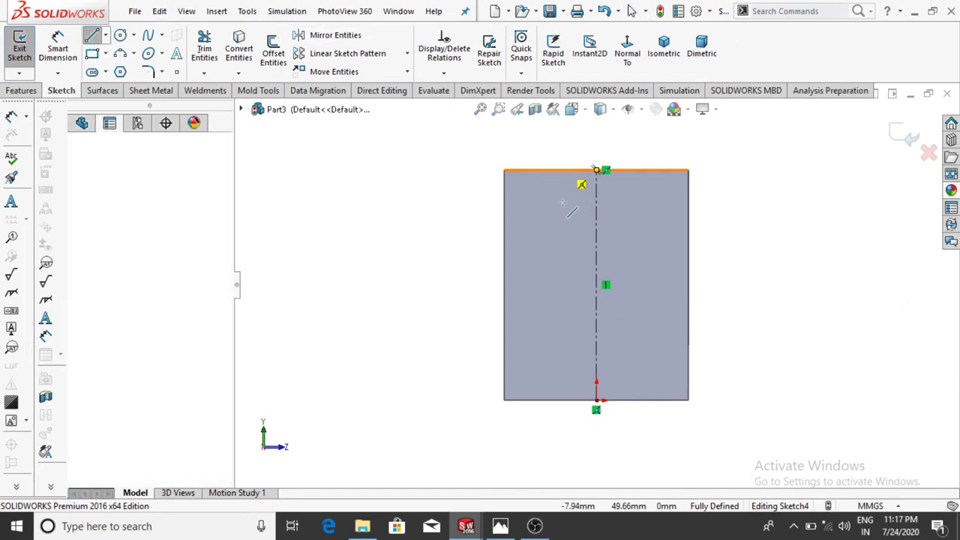
click(559, 243)
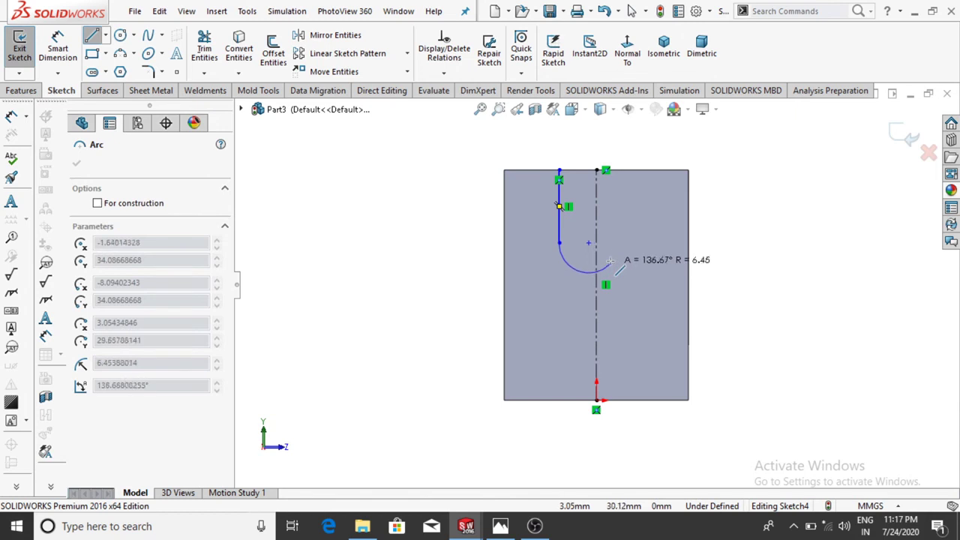
click(624, 243)
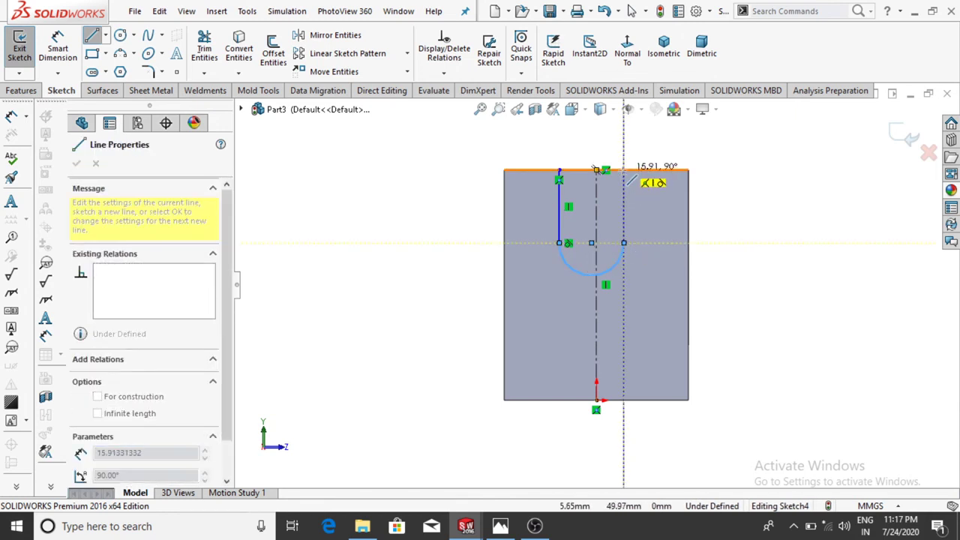
click(624, 171)
scroll(568, 143, down, 3)
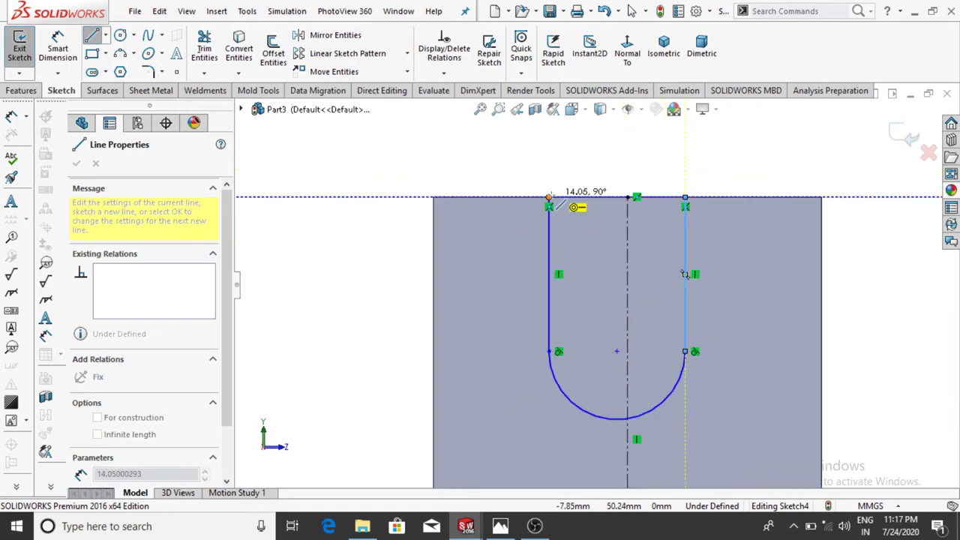
click(549, 197)
key(Escape)
scroll(535, 208, down, 2)
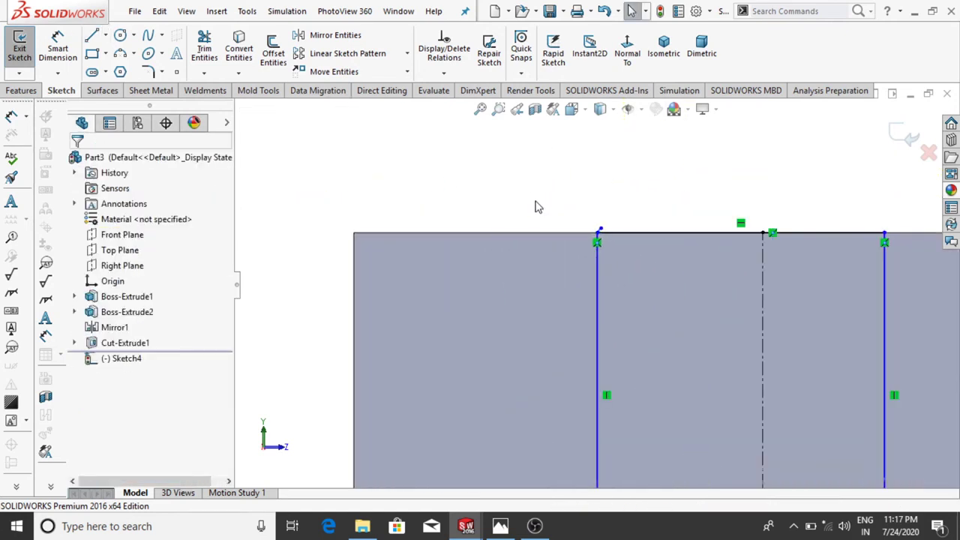
scroll(701, 312, down, 2)
scroll(679, 298, down, 2)
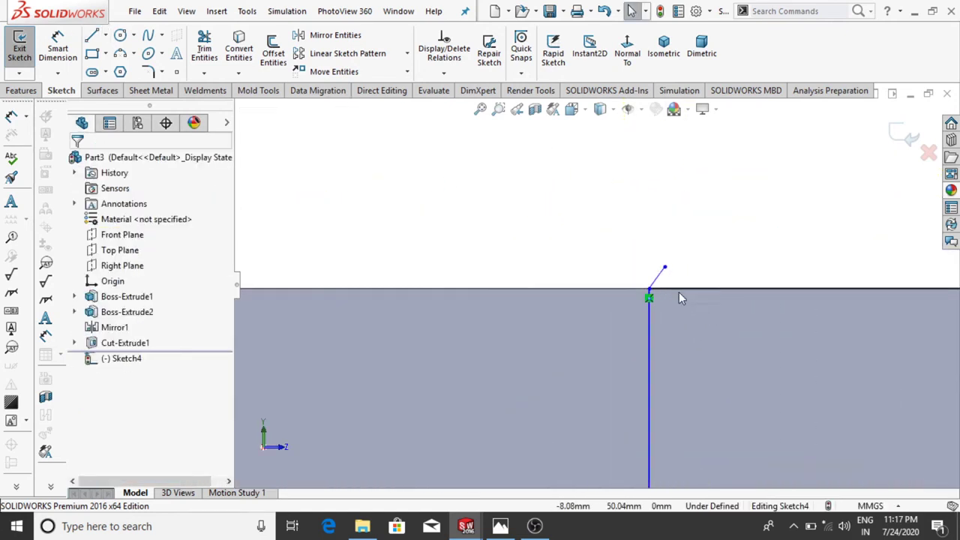
Trim away the stray diagonal segment at the slot's corner
click(204, 49)
scroll(645, 252, down, 2)
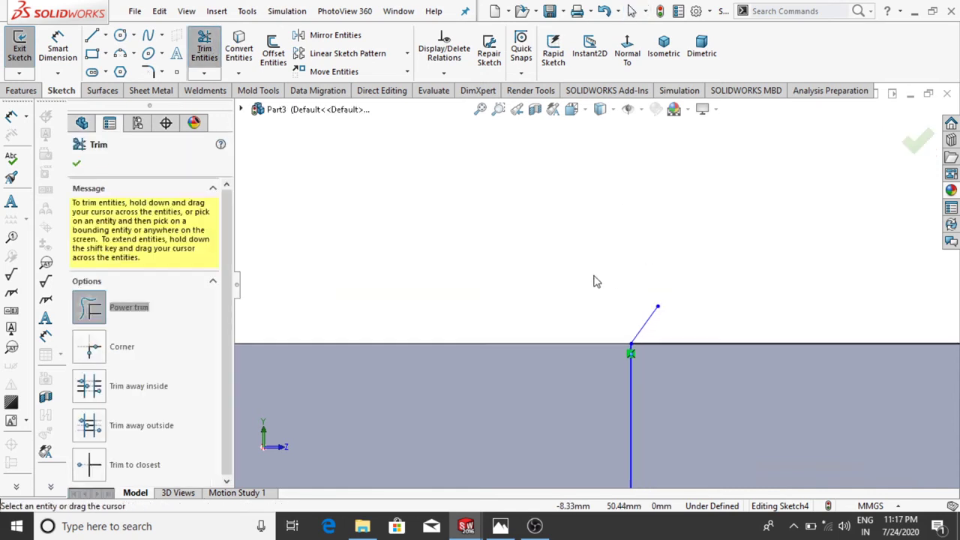
drag(650, 316, 687, 317)
scroll(670, 294, up, 2)
scroll(570, 259, up, 2)
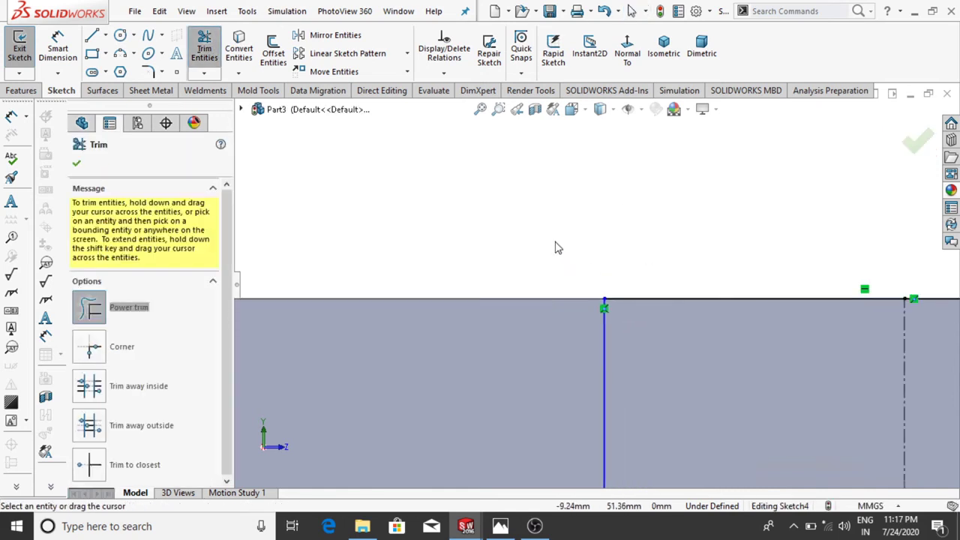
scroll(525, 232, up, 2)
scroll(481, 223, up, 2)
scroll(450, 228, up, 2)
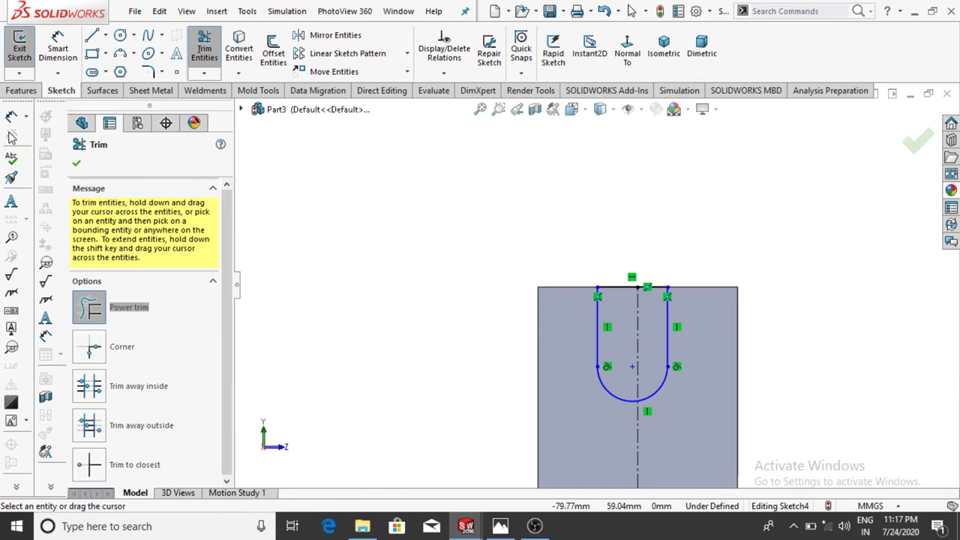
click(77, 164)
scroll(728, 396, up, 1)
scroll(555, 300, down, 1)
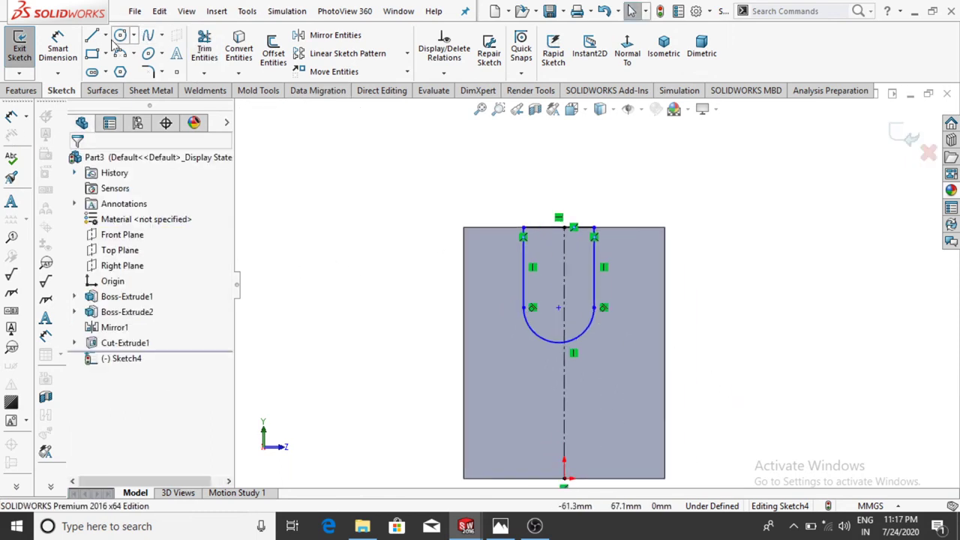
Dimension the slot's bottom arc with an R8 radius
click(57, 48)
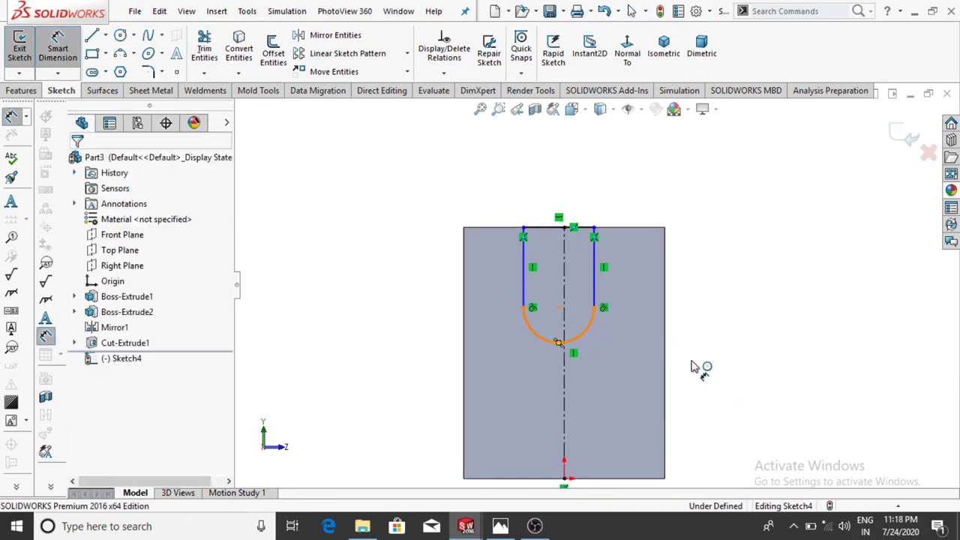
click(559, 341)
click(737, 401)
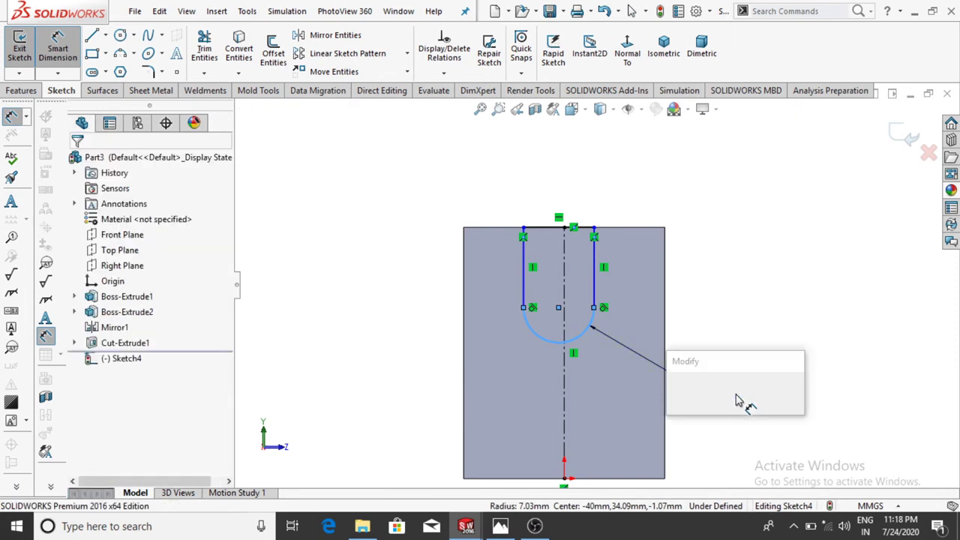
text(8)
key(Return)
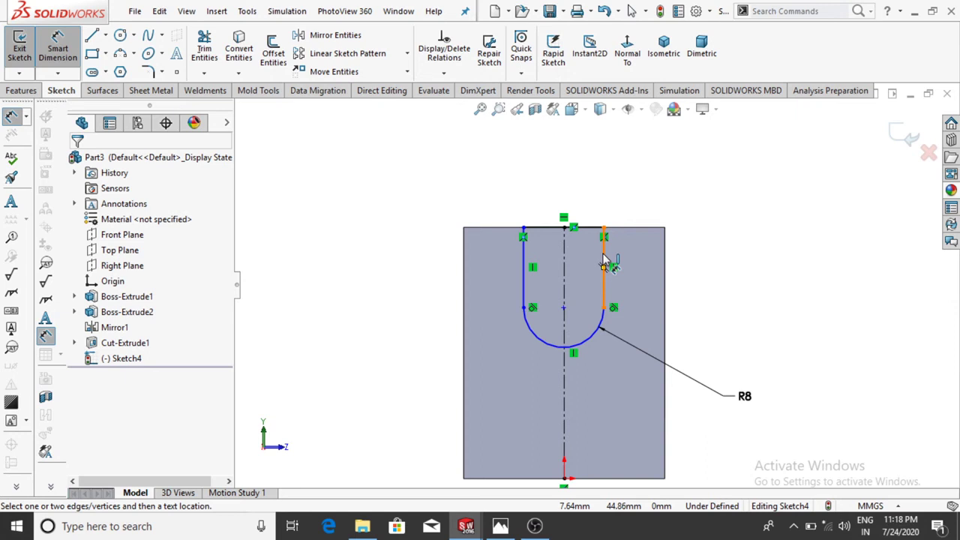
click(58, 47)
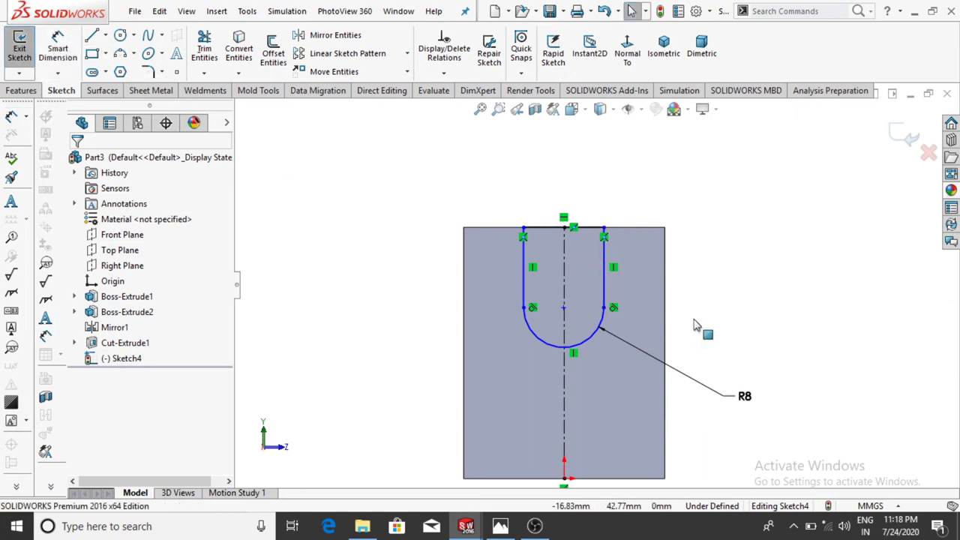
Make the slot's two side lines symmetric about the vertical centerline
click(604, 284)
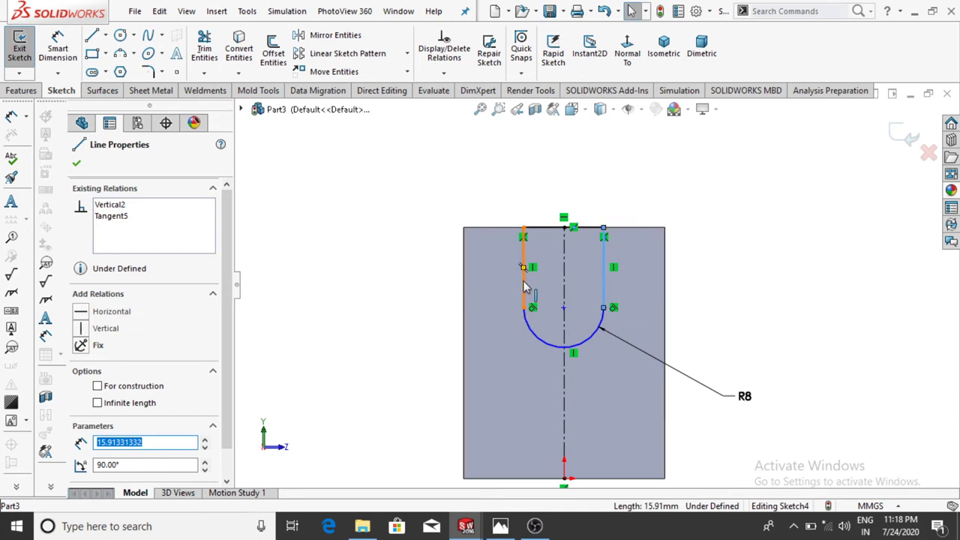
ctrl+click(523, 289)
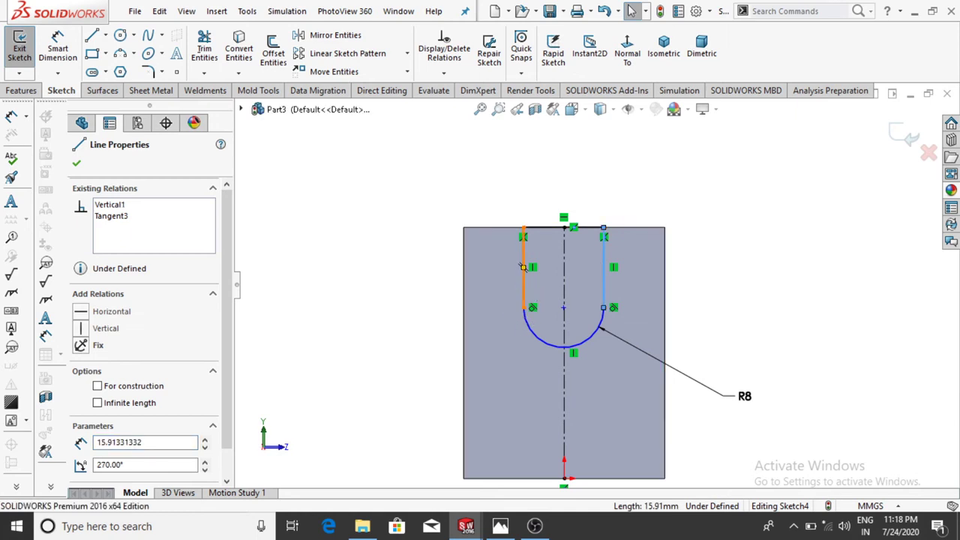
ctrl+click(565, 279)
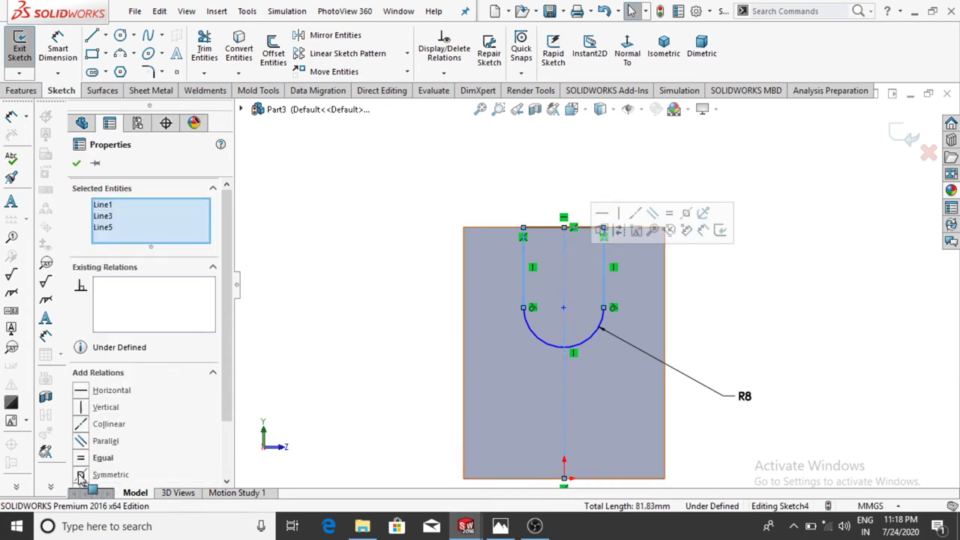
click(81, 476)
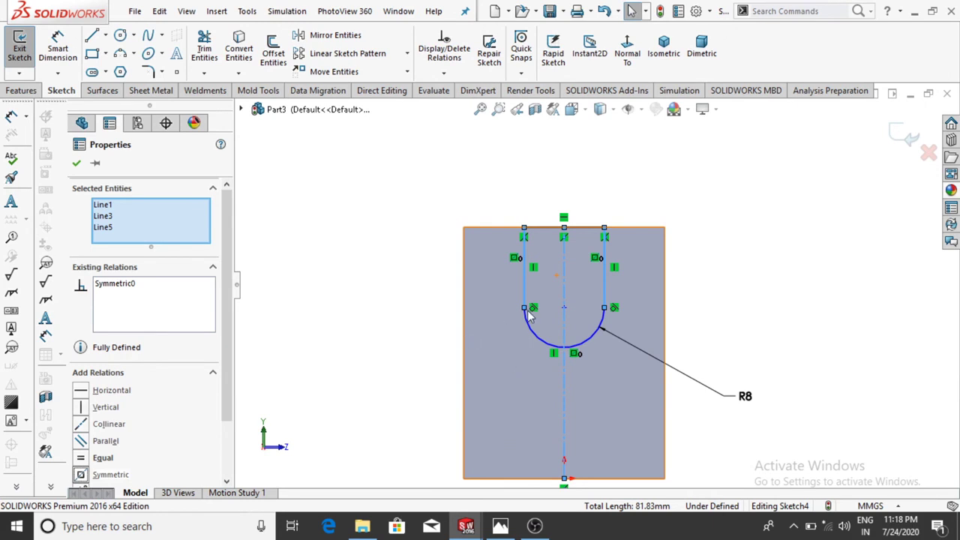
click(84, 170)
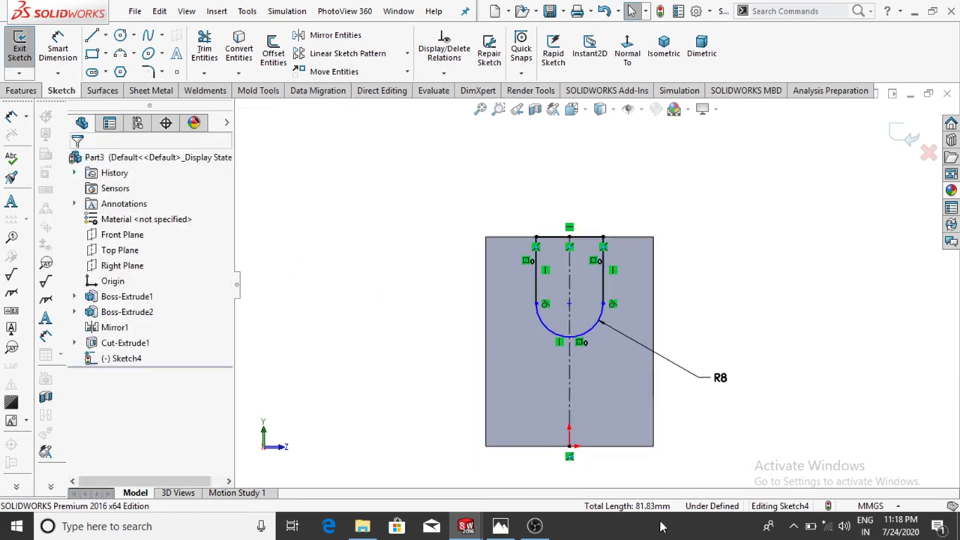
Dimension the slot's arc bottom 24 mm above the upright's lower edge
click(62, 50)
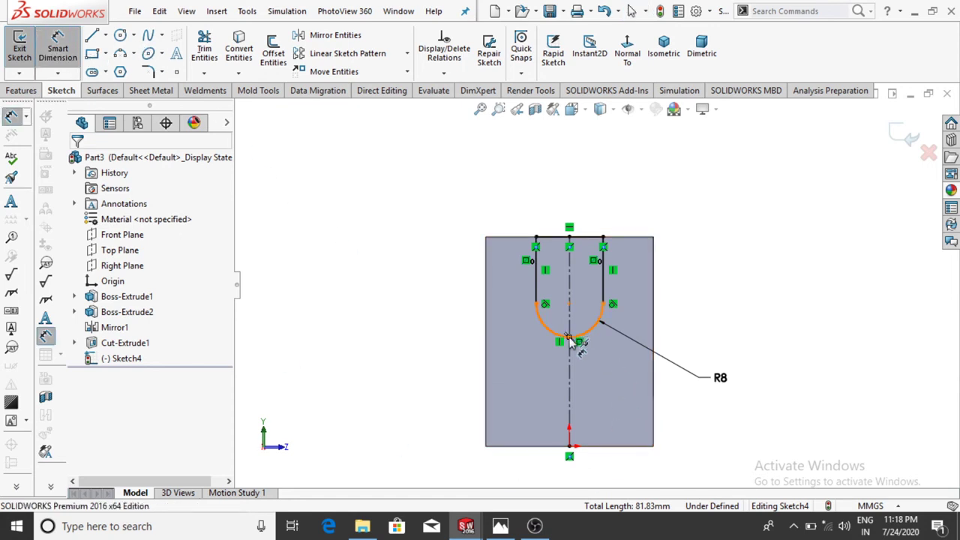
click(570, 338)
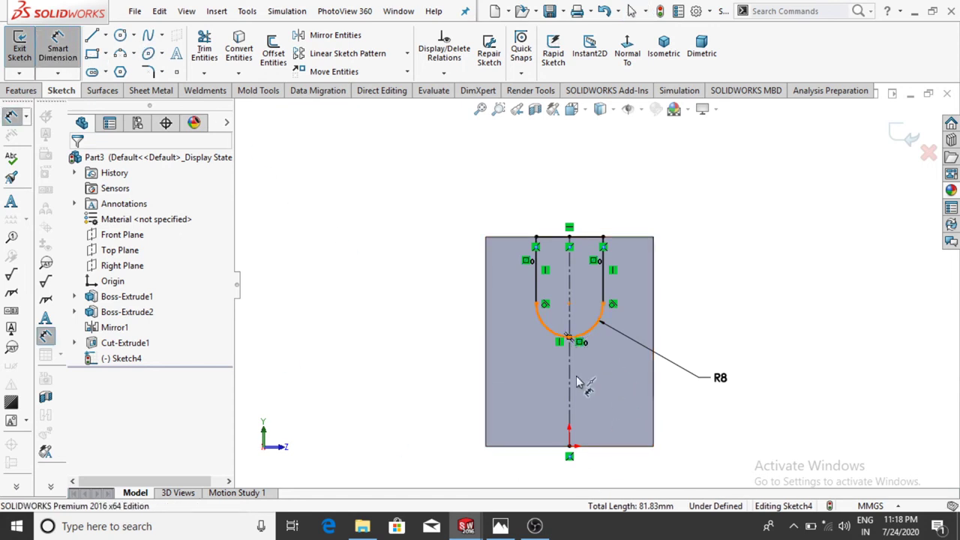
click(570, 447)
click(410, 390)
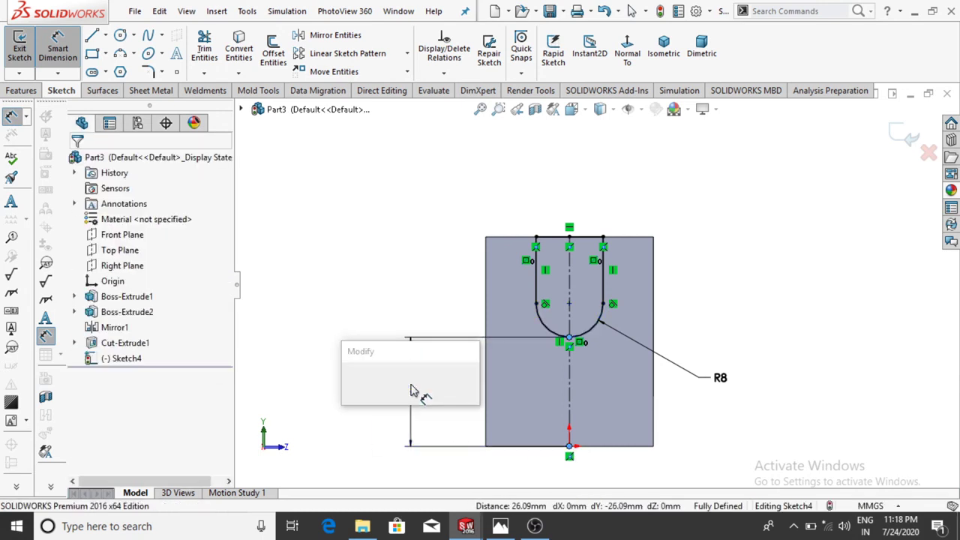
text(24)
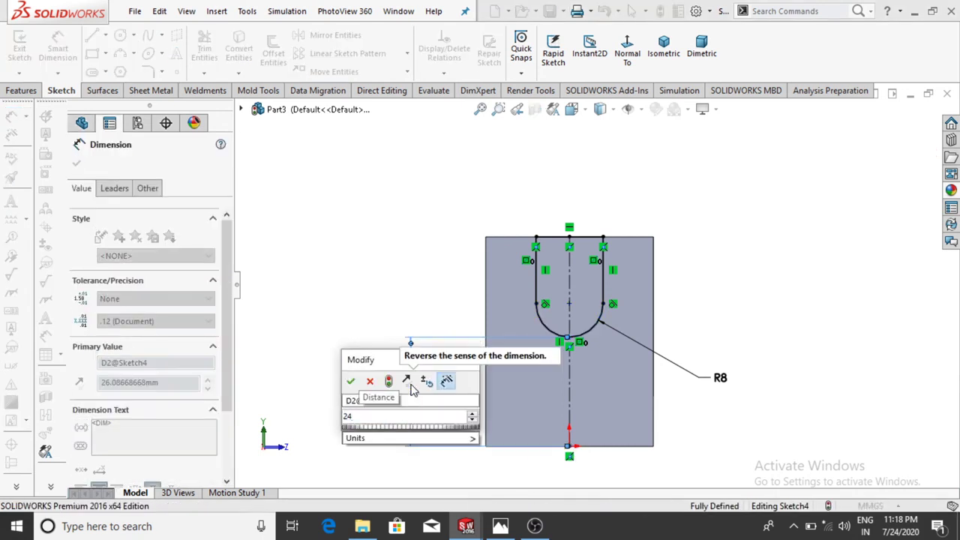
key(Return)
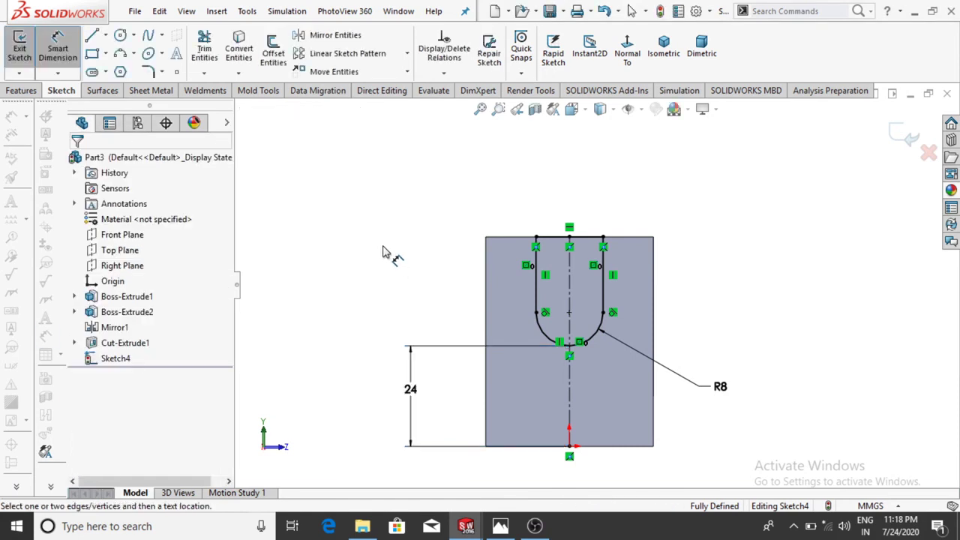
middle_drag(365, 236, 289, 218)
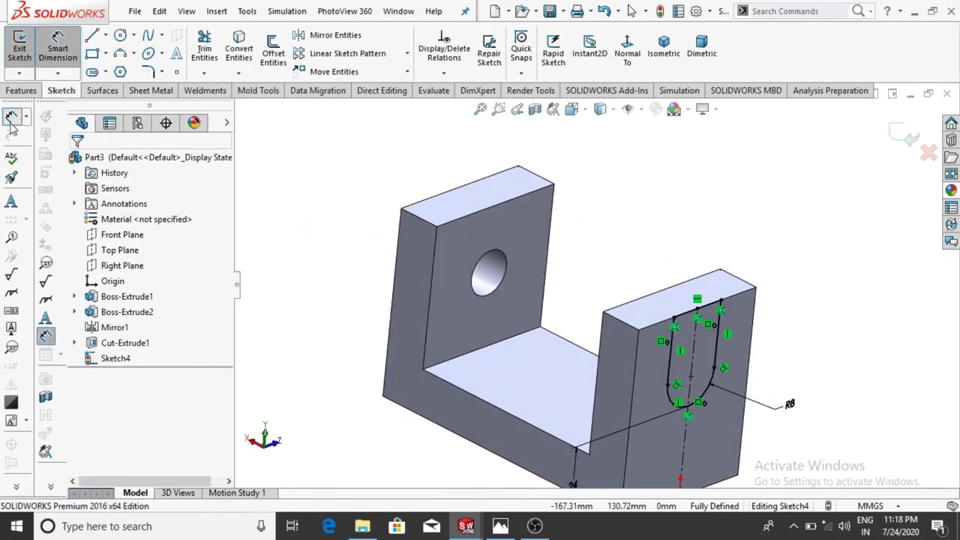
Extrude-cut the slot sketch with the end condition Up To Next
click(12, 92)
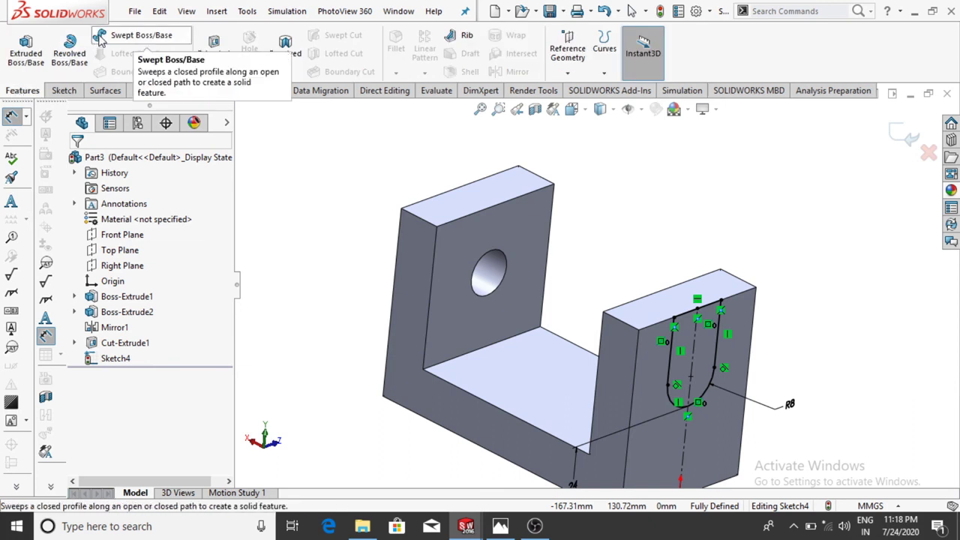
click(221, 49)
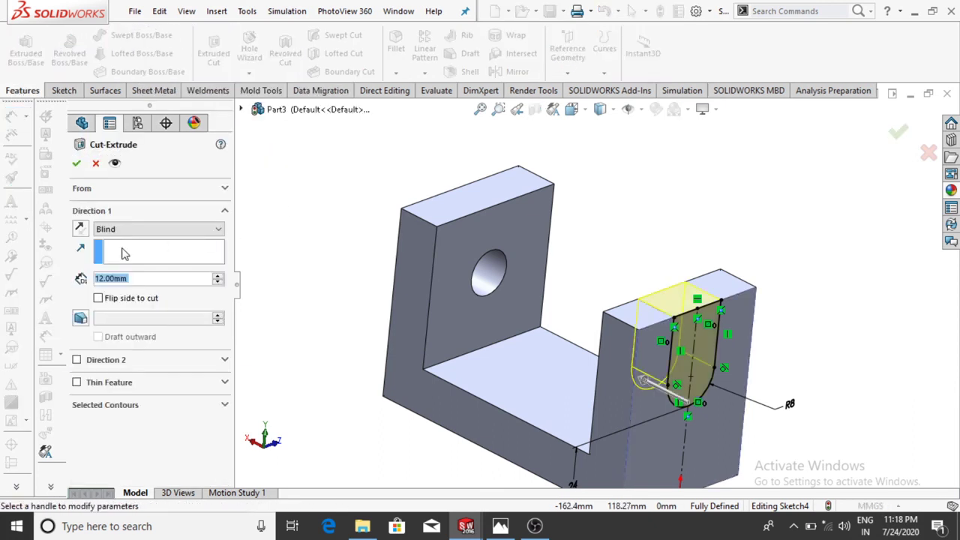
click(134, 230)
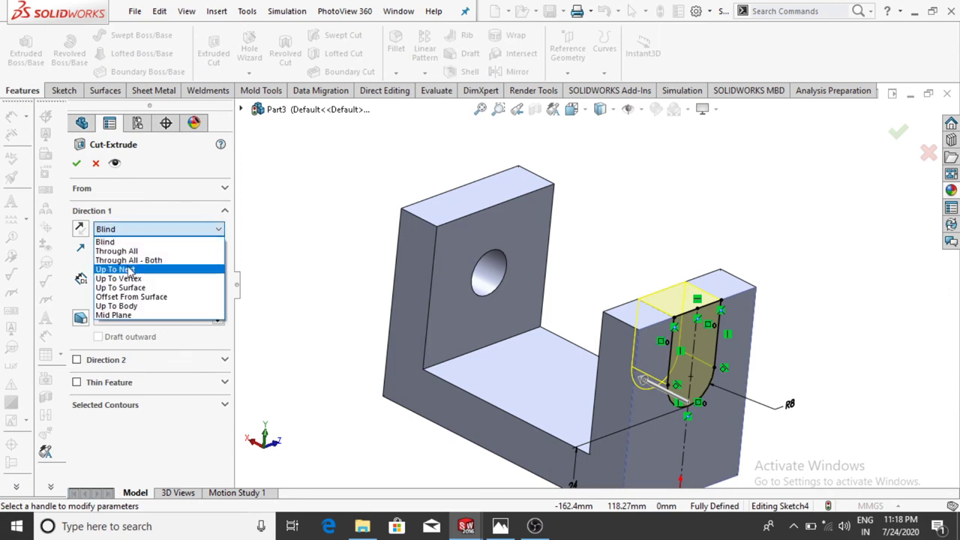
click(131, 270)
click(78, 164)
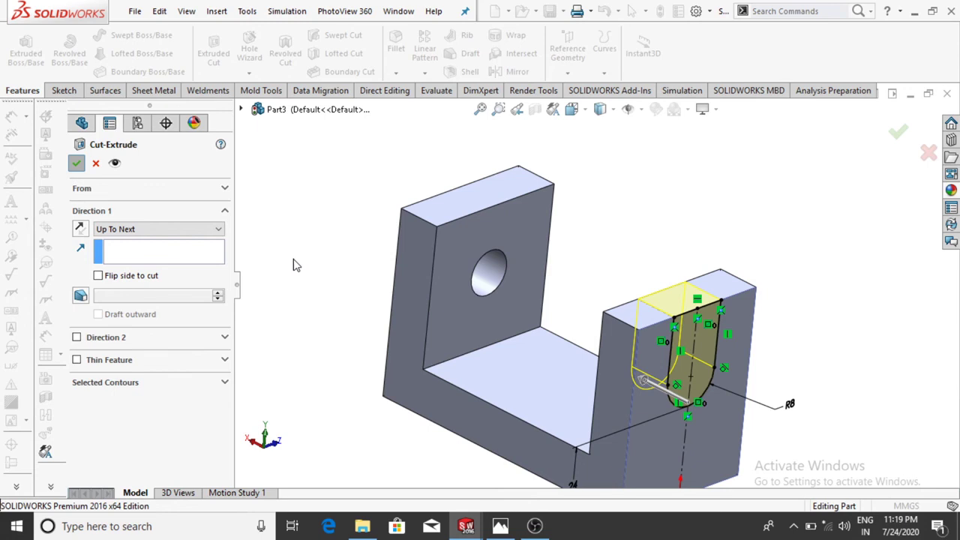
Inspect the new slot and compare it with the reference drawing
mouse_move(314, 287)
middle_down()
mouse_move(332, 272)
mouse_move(306, 305)
mouse_move(339, 383)
middle_up()
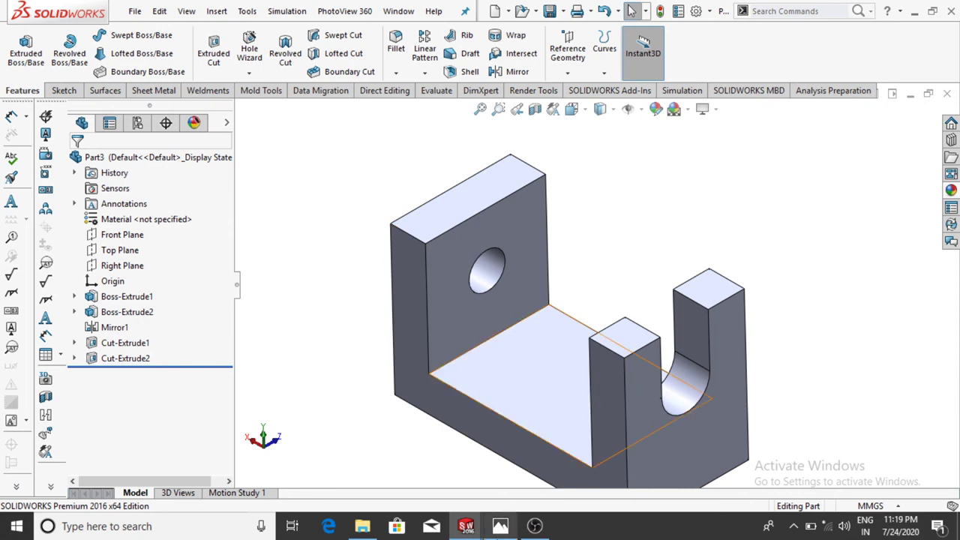
click(500, 525)
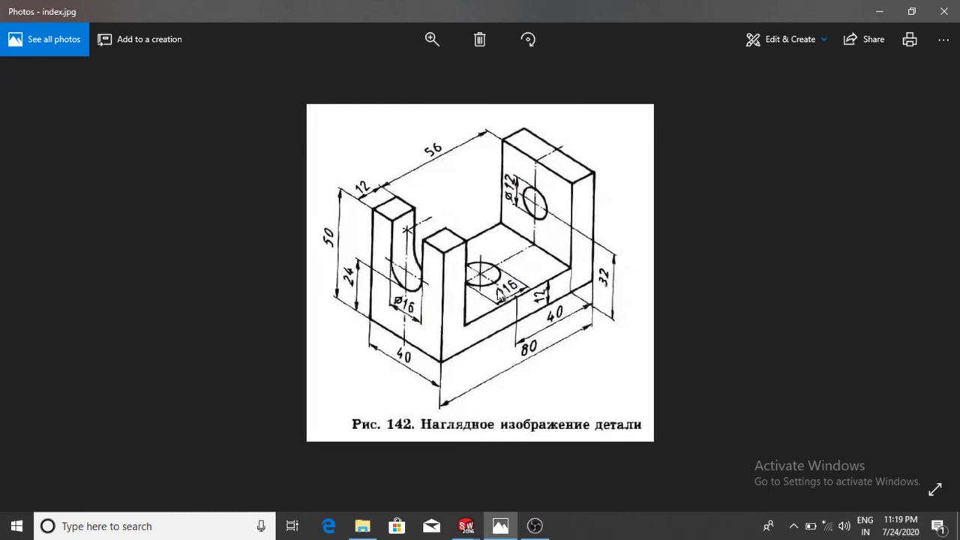
click(500, 525)
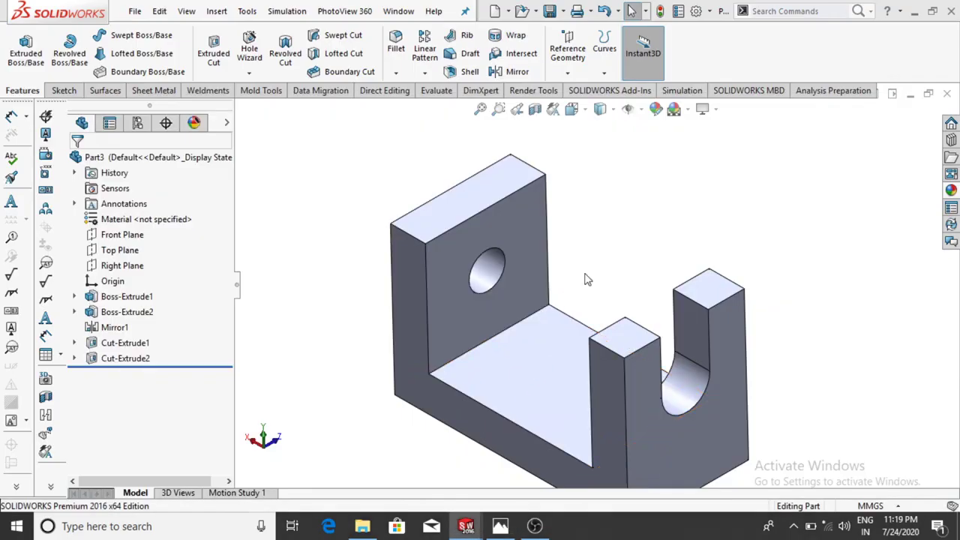
Start a new sketch on the base's floor face, viewed straight down
click(557, 360)
right_click(557, 359)
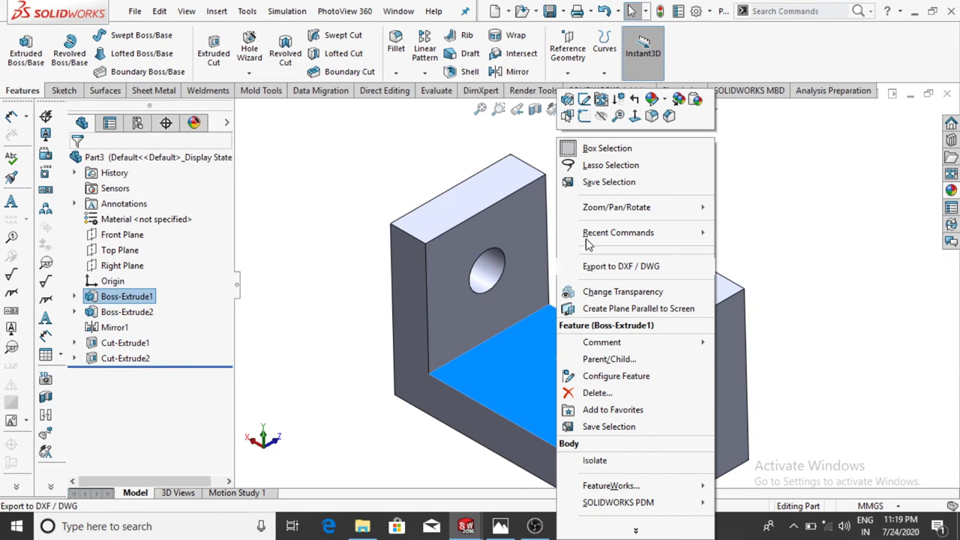
click(581, 111)
click(627, 47)
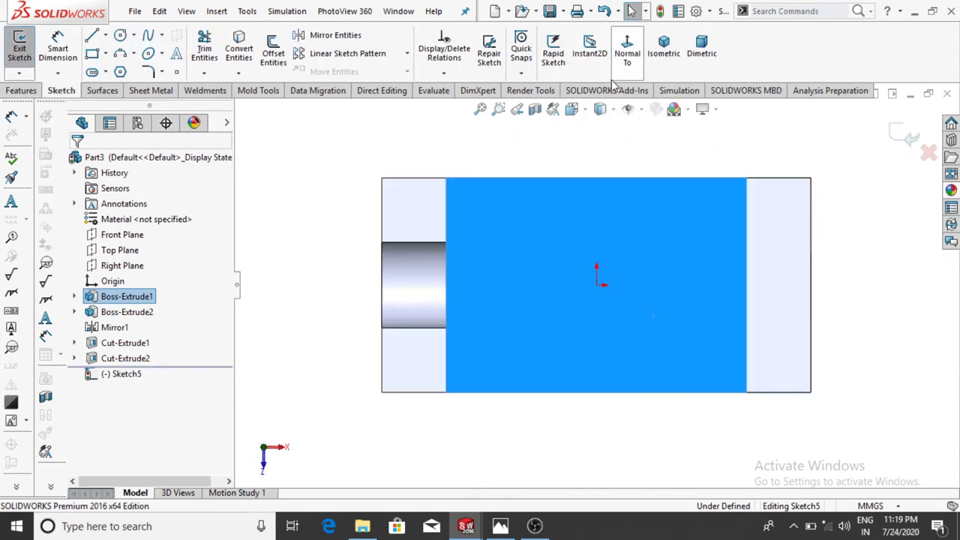
click(262, 175)
Draw a circle centred on the origin and dimension it to Ø16 mm
click(120, 37)
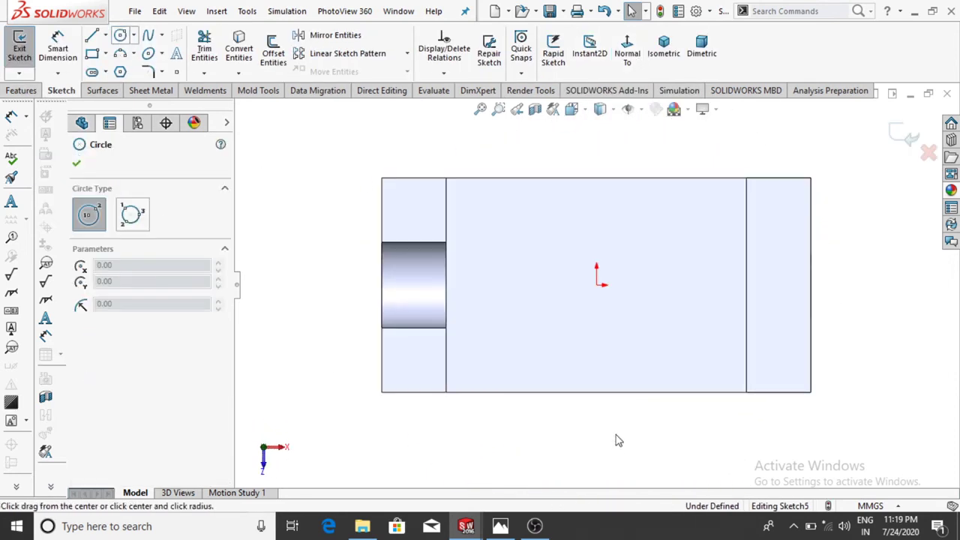
click(600, 284)
click(613, 242)
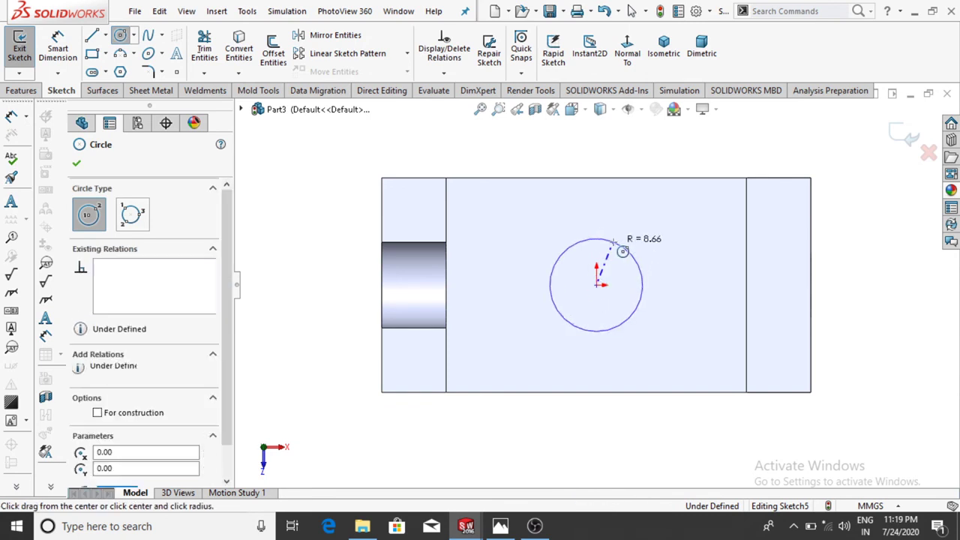
key(Escape)
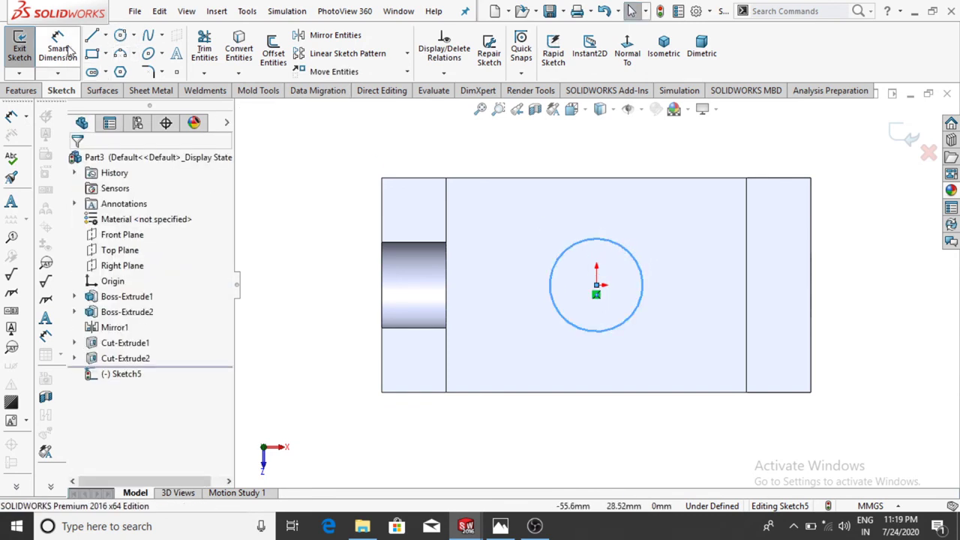
click(590, 330)
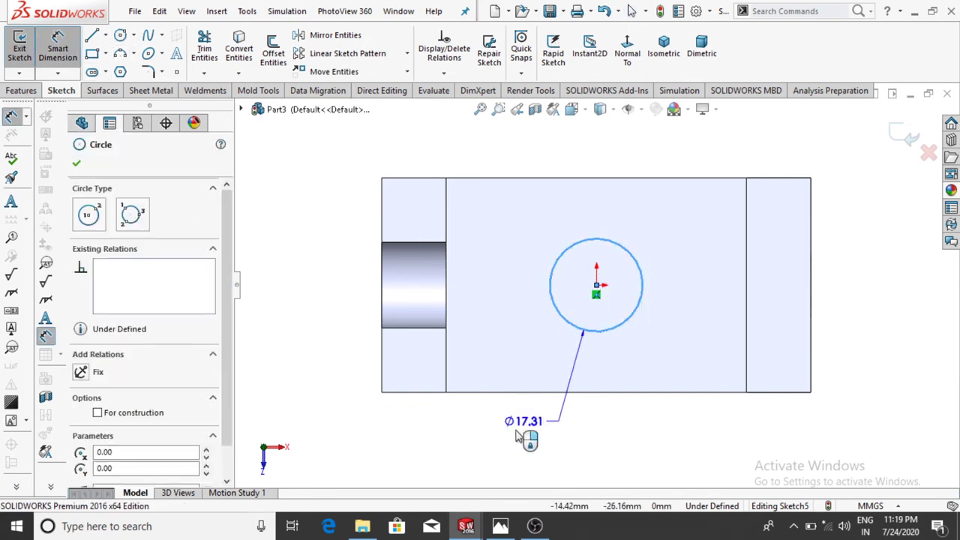
click(486, 454)
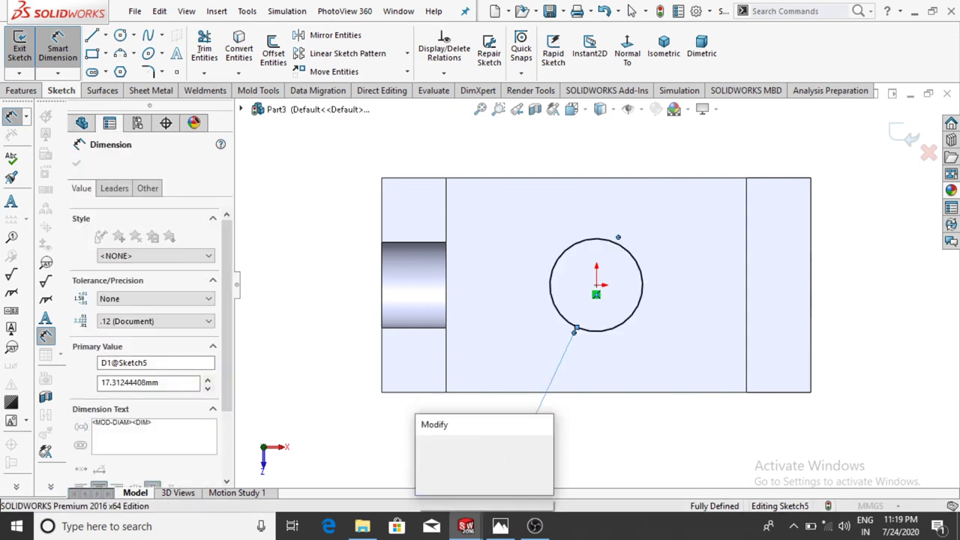
text(16)
key(Return)
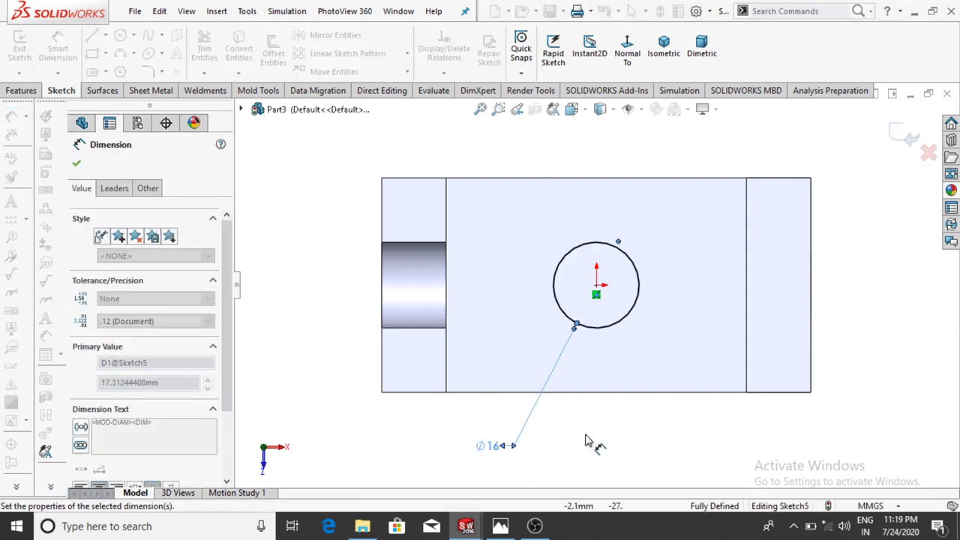
middle_drag(600, 441, 595, 273)
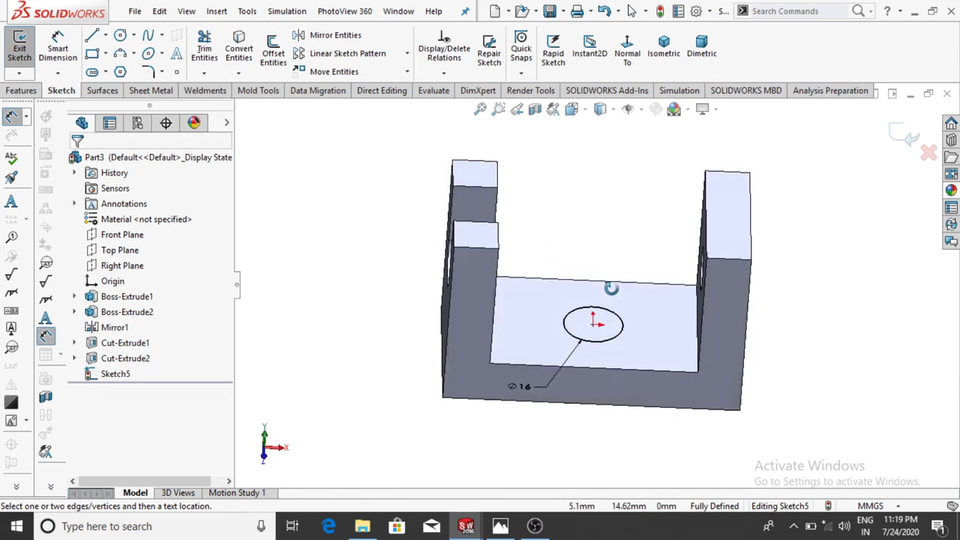
Extrude-cut the circle sketch Through All to punch the Ø16 base hole
click(12, 91)
click(206, 60)
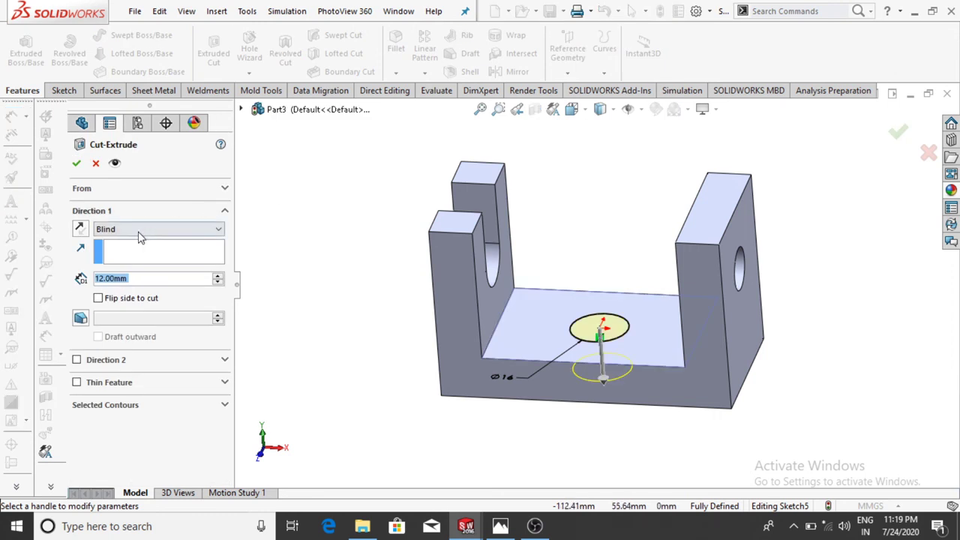
click(138, 231)
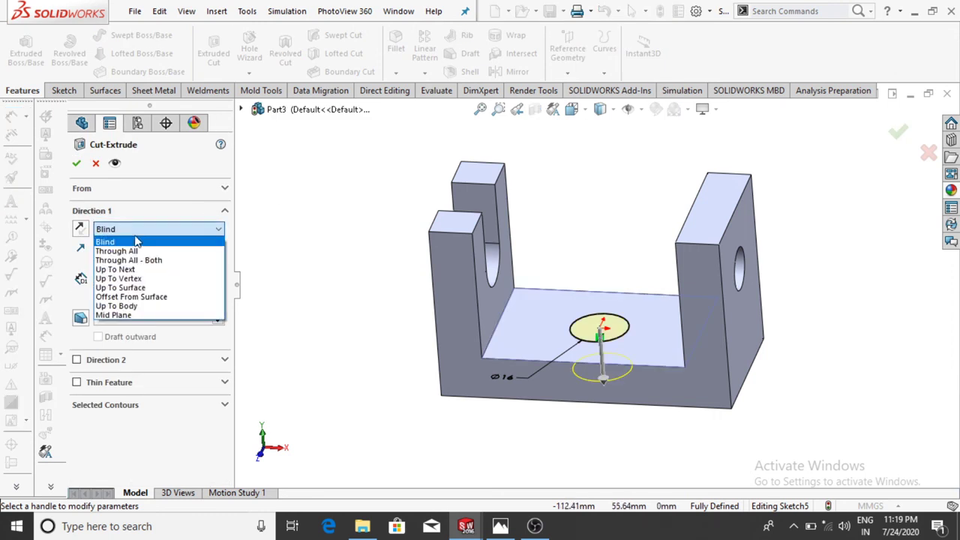
click(118, 252)
click(76, 163)
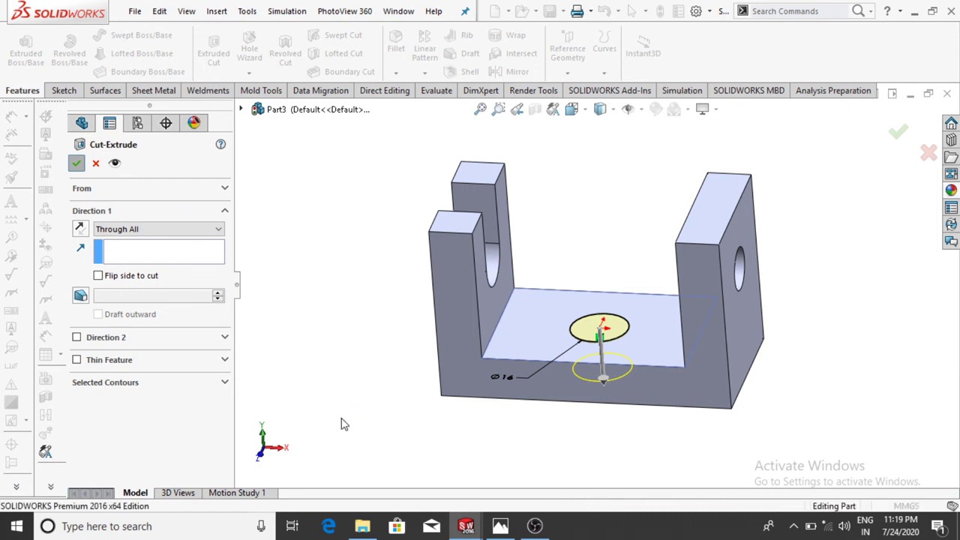
mouse_move(365, 382)
middle_down()
mouse_move(407, 332)
mouse_move(392, 367)
mouse_move(394, 347)
mouse_move(399, 371)
mouse_move(422, 394)
mouse_move(444, 388)
mouse_move(422, 388)
middle_up()
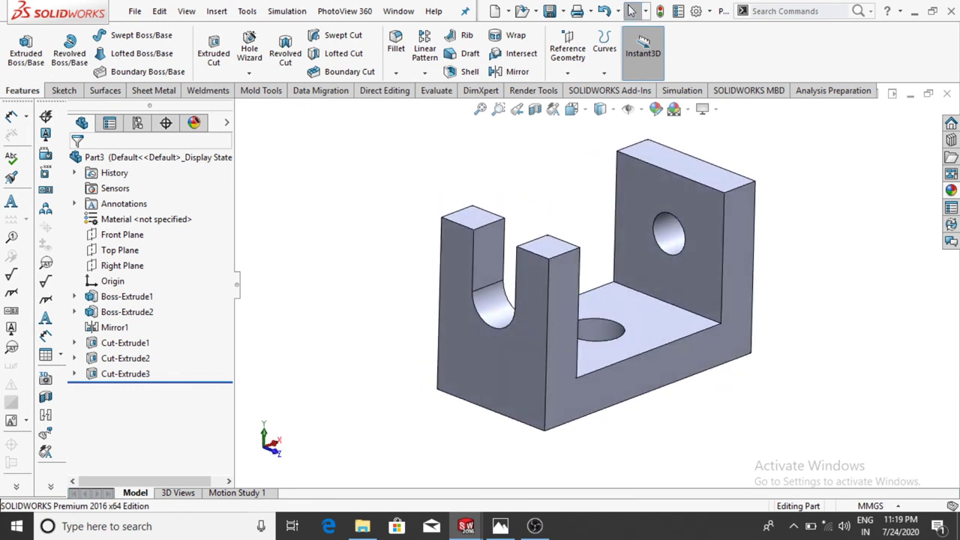
Drag chromium plate from the Metal > Chrome appearances onto the bracket
click(951, 190)
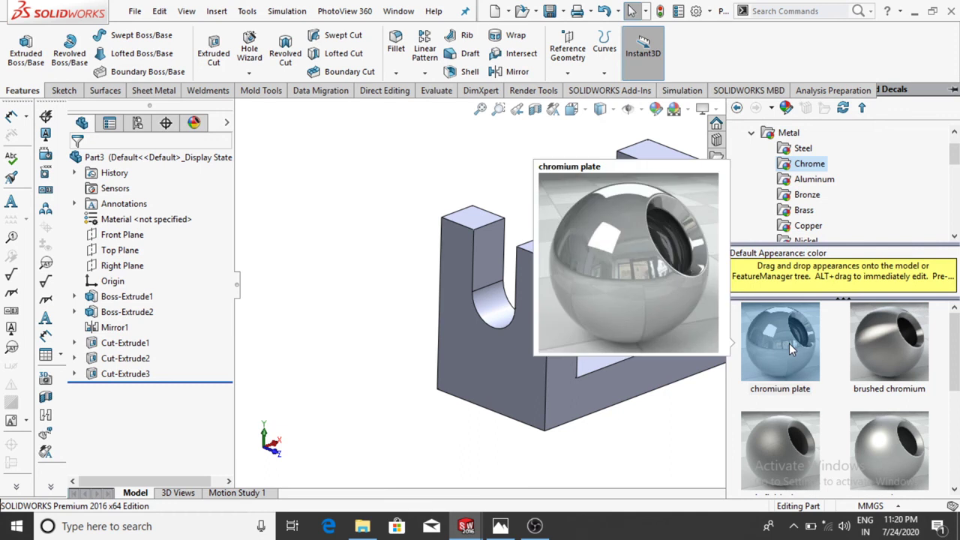
mouse_move(786, 344)
mouse_down()
mouse_move(732, 417)
mouse_move(651, 375)
mouse_up()
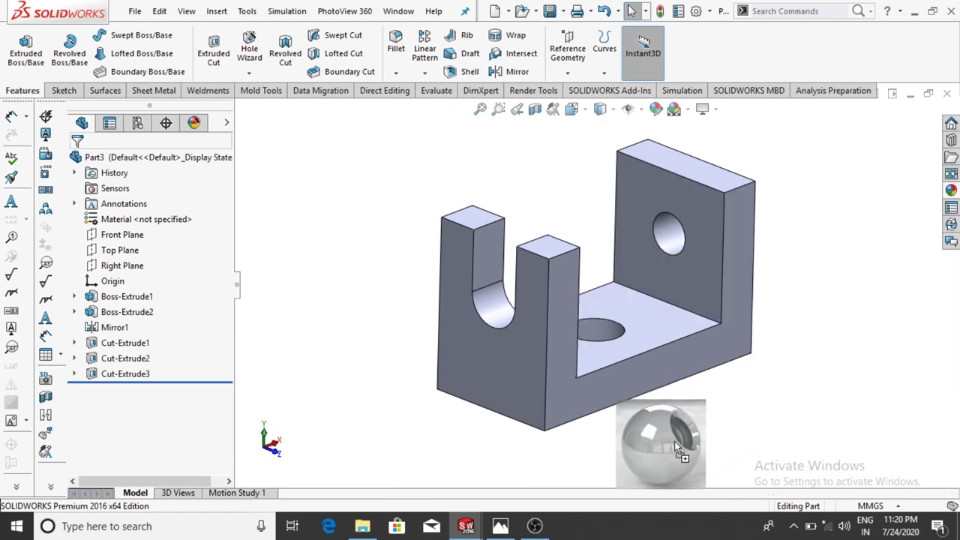